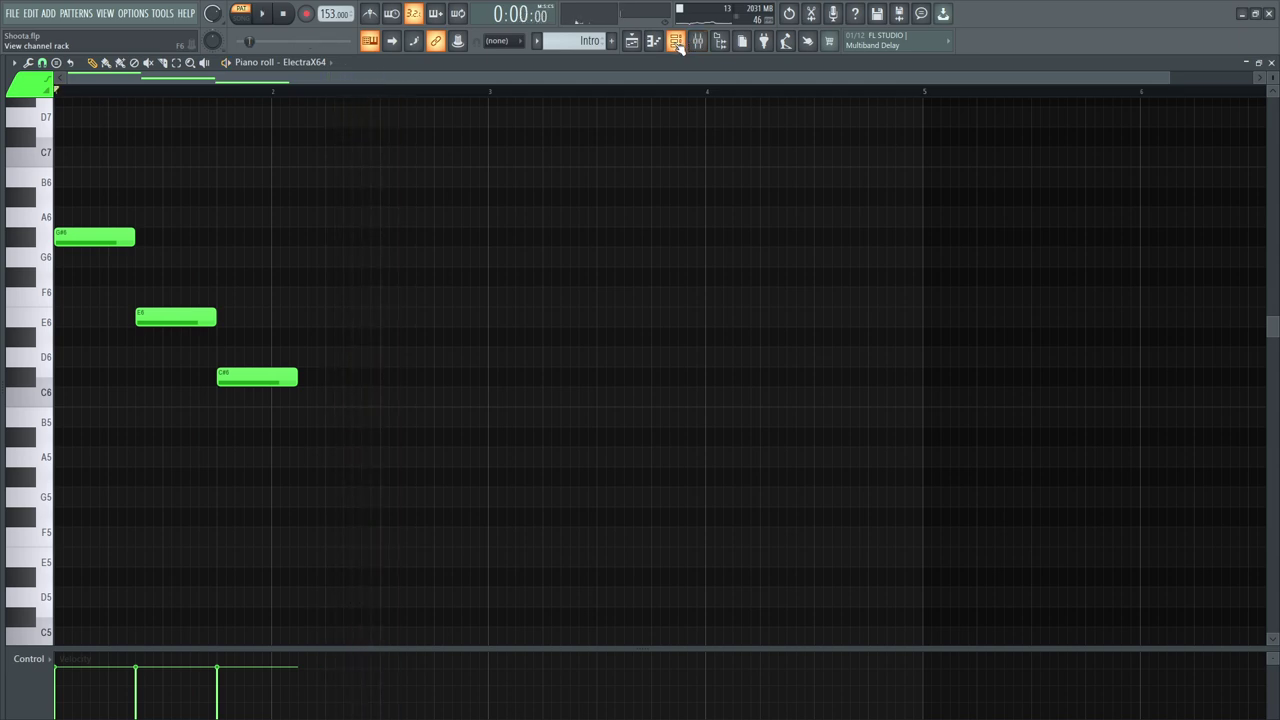
Step: Open the ElectraX64 synth used by the Intro pattern, view its preset, and close it
click(187, 131)
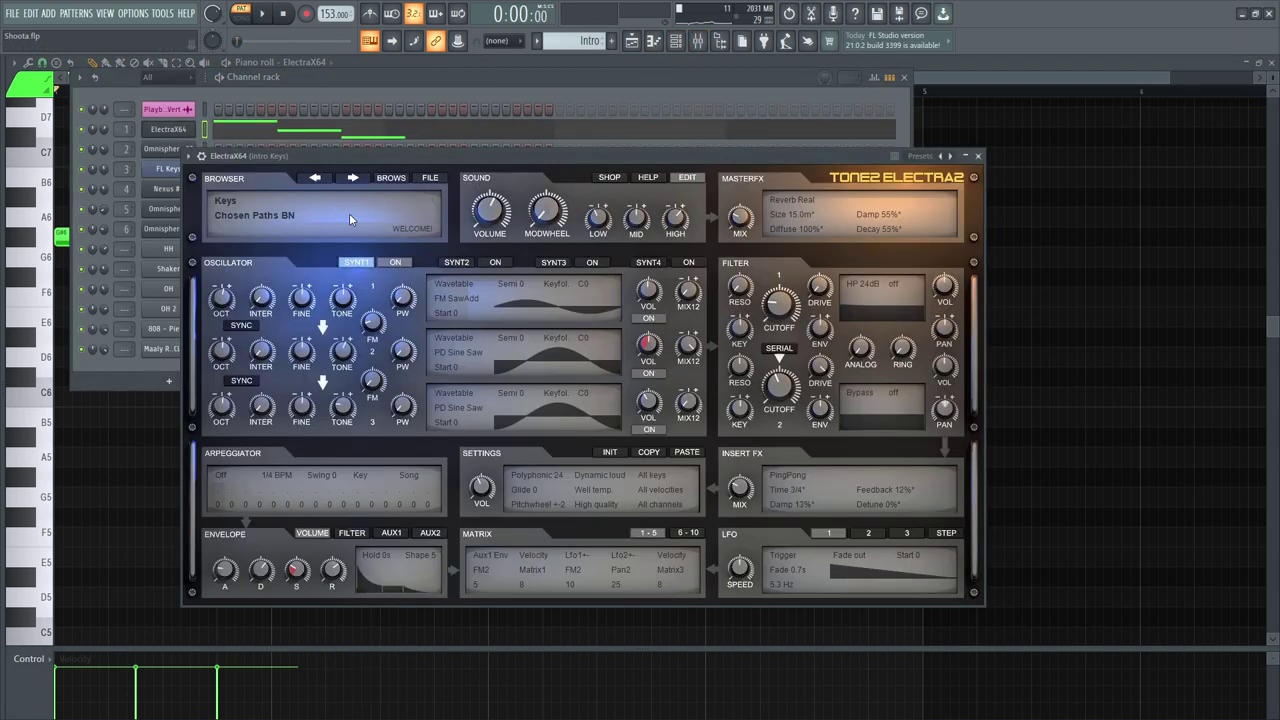
click(732, 129)
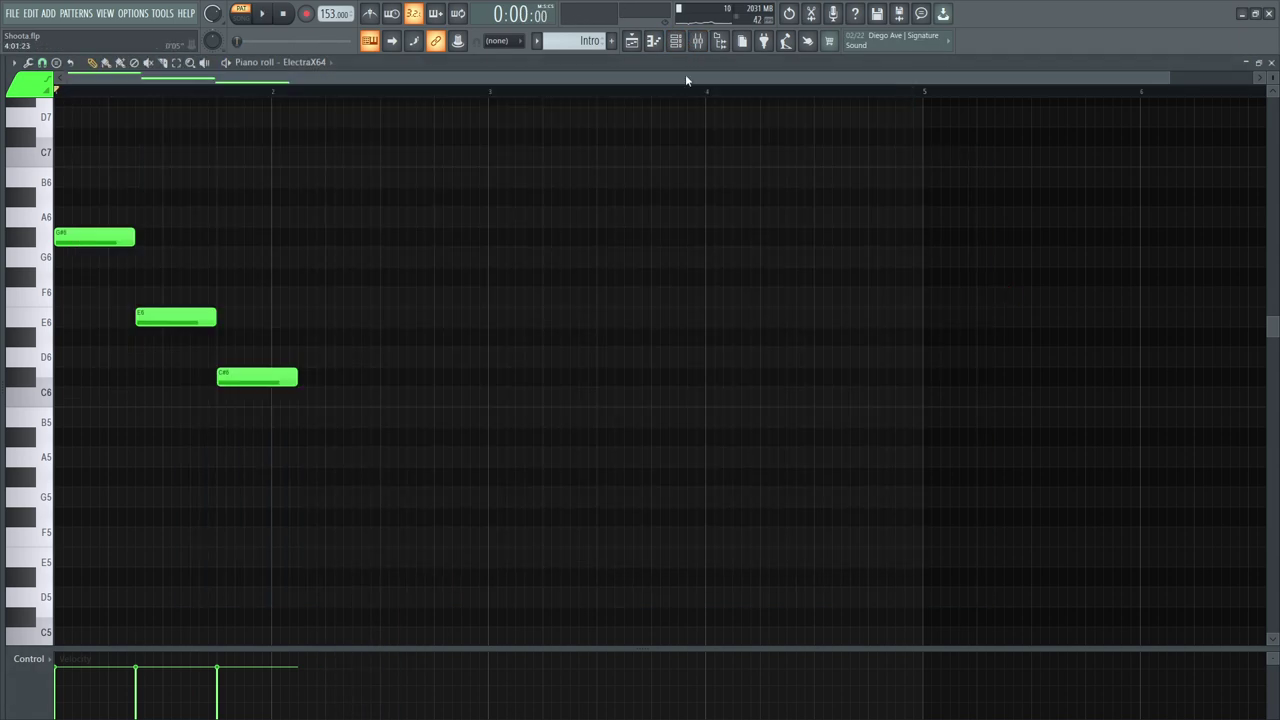
Step: Switch to the Pizzicato pattern and play its Nexus #2 notes in the piano roll
key(KP_Add)
key(KP_Add)
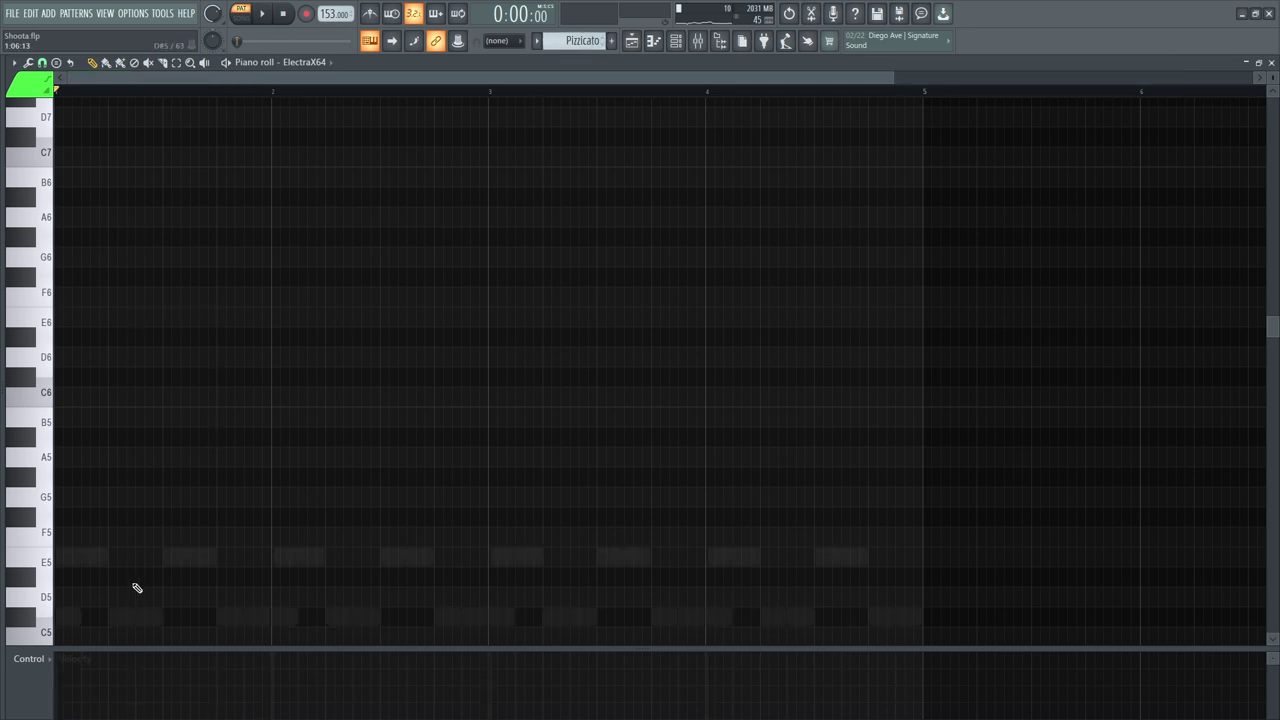
double_click(180, 562)
key(space)
scroll(257, 437, down, 3)
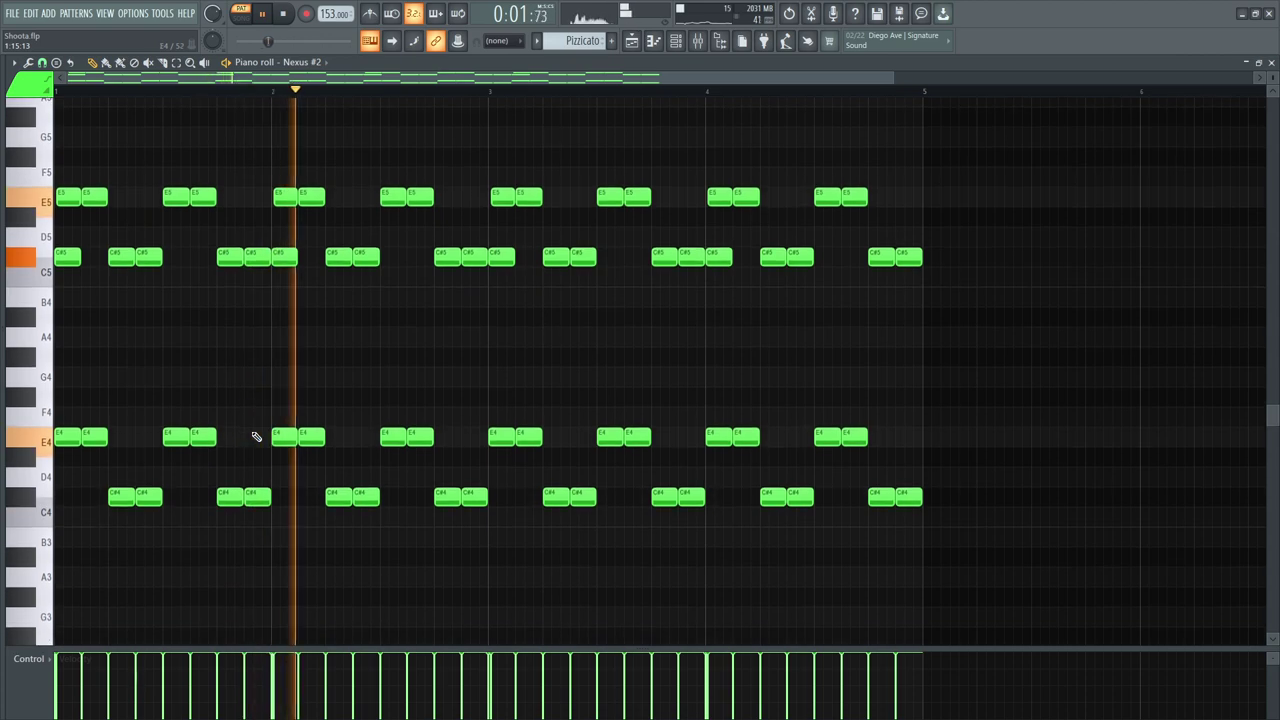
drag(396, 651, 396, 665)
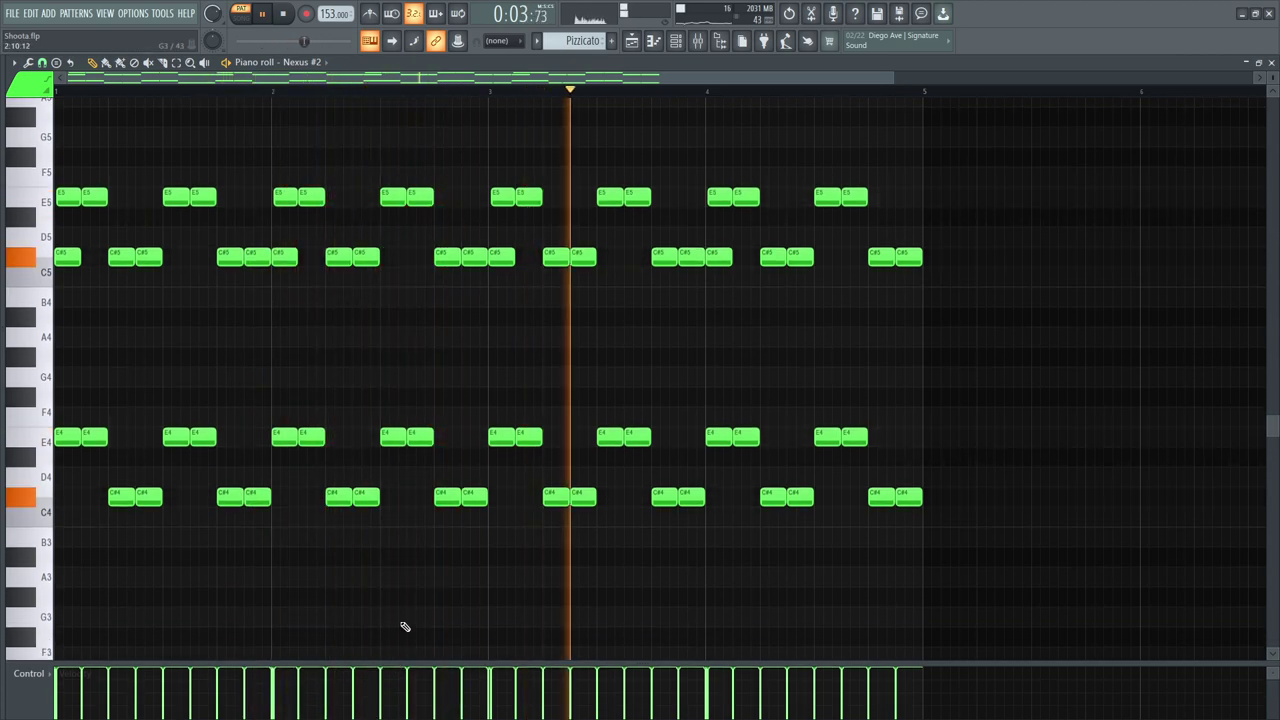
Step: Stop playback, examine the preset loaded in the Nexus #2 channel, and return to the piano roll
key(space)
key(F6)
click(183, 191)
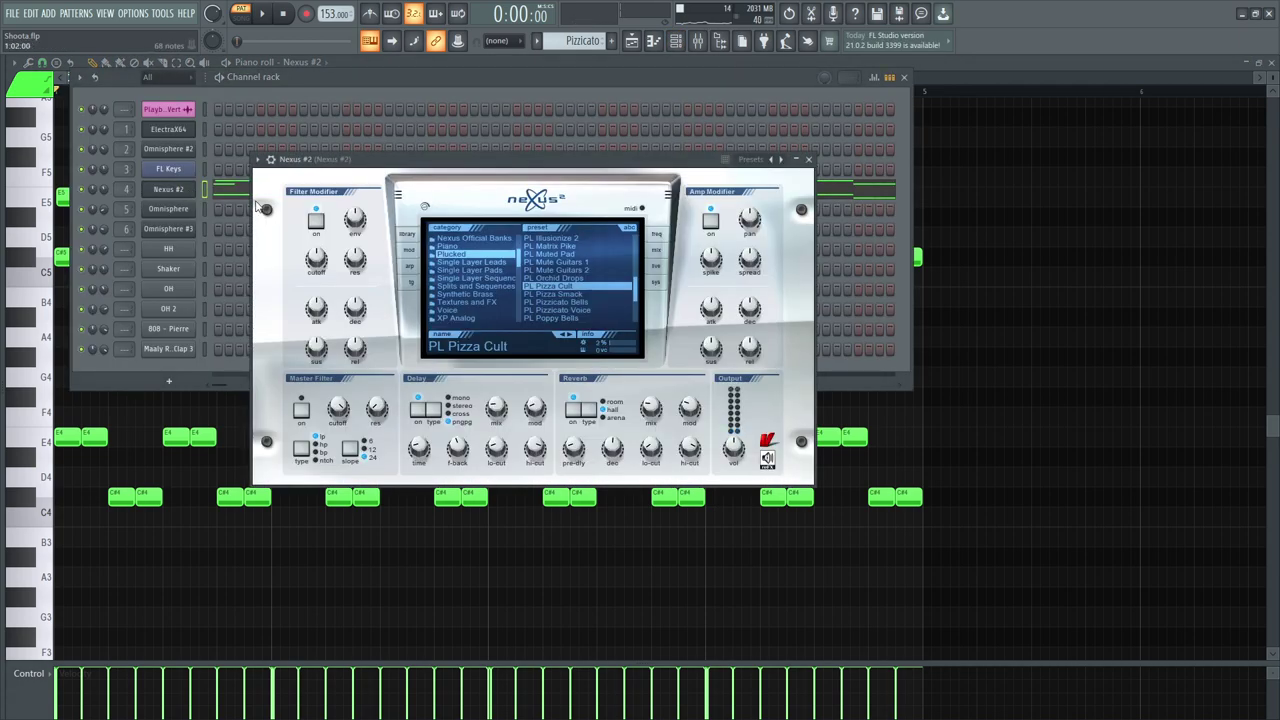
right_click(1029, 348)
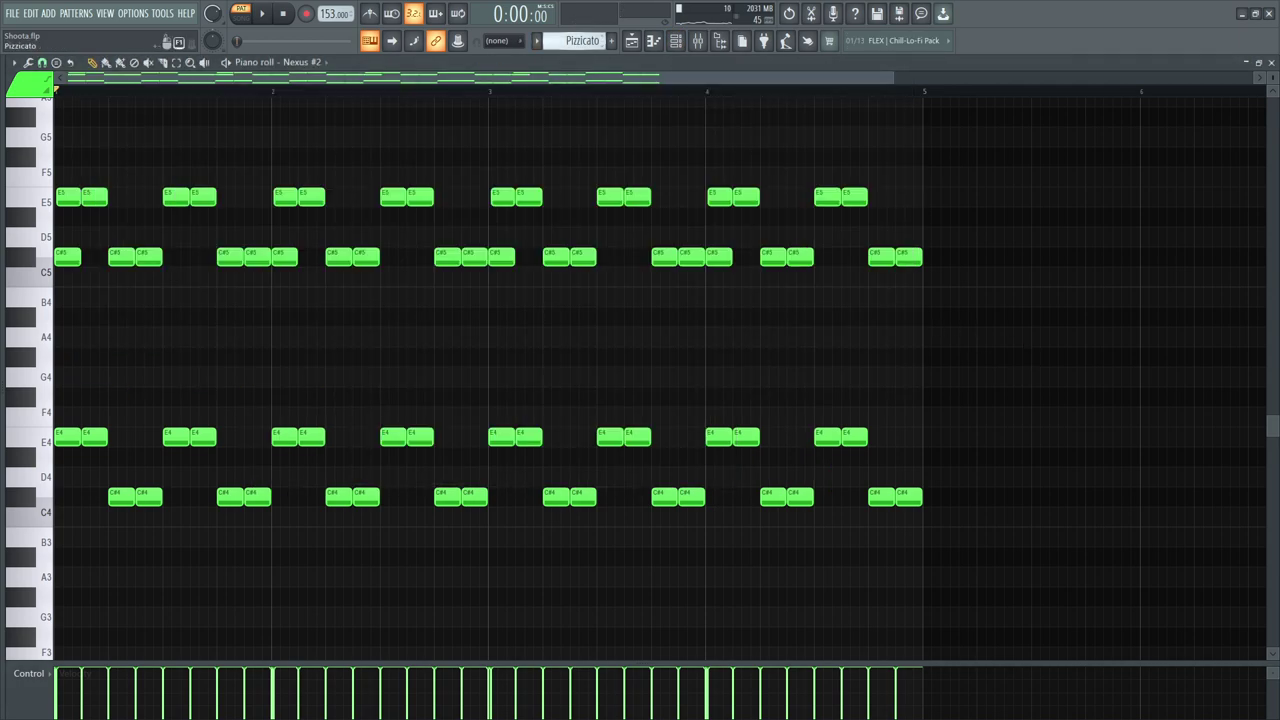
Step: Switch to the Pizzicato #2 pattern, play its notes, and check which channel it uses
drag(573, 41, 573, 30)
scroll(328, 273, up, 4)
key(space)
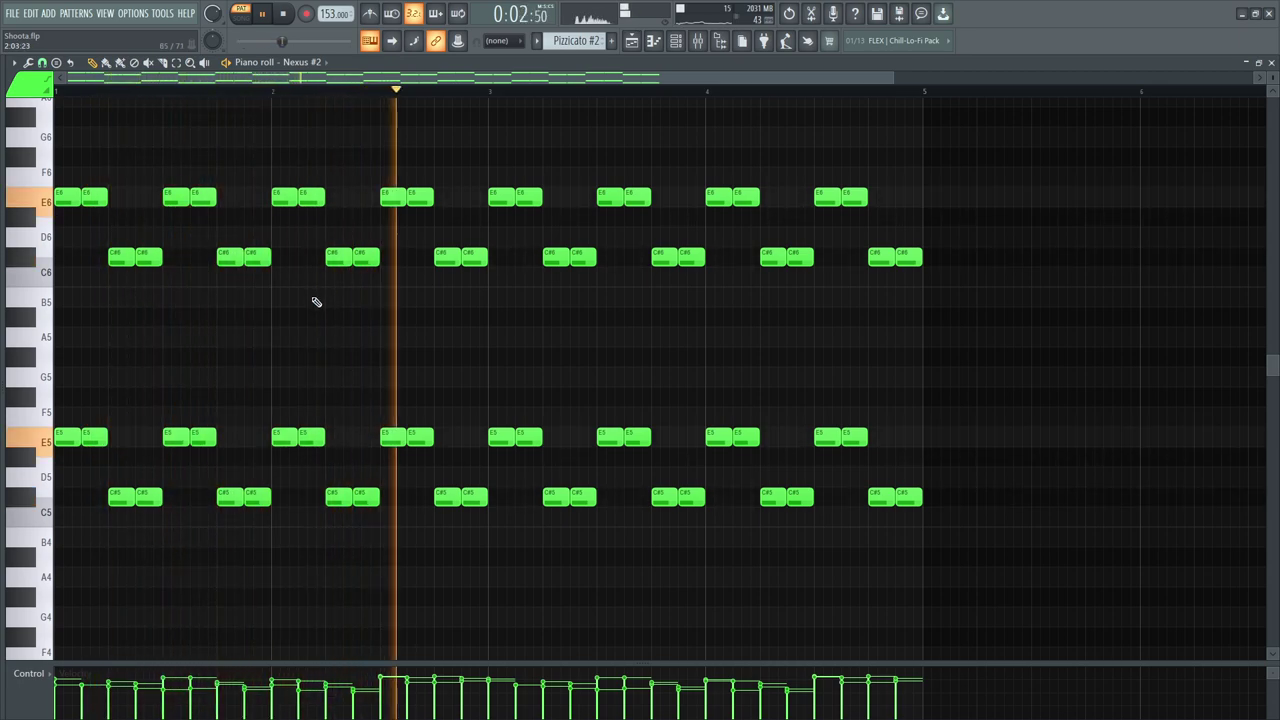
key(space)
click(678, 42)
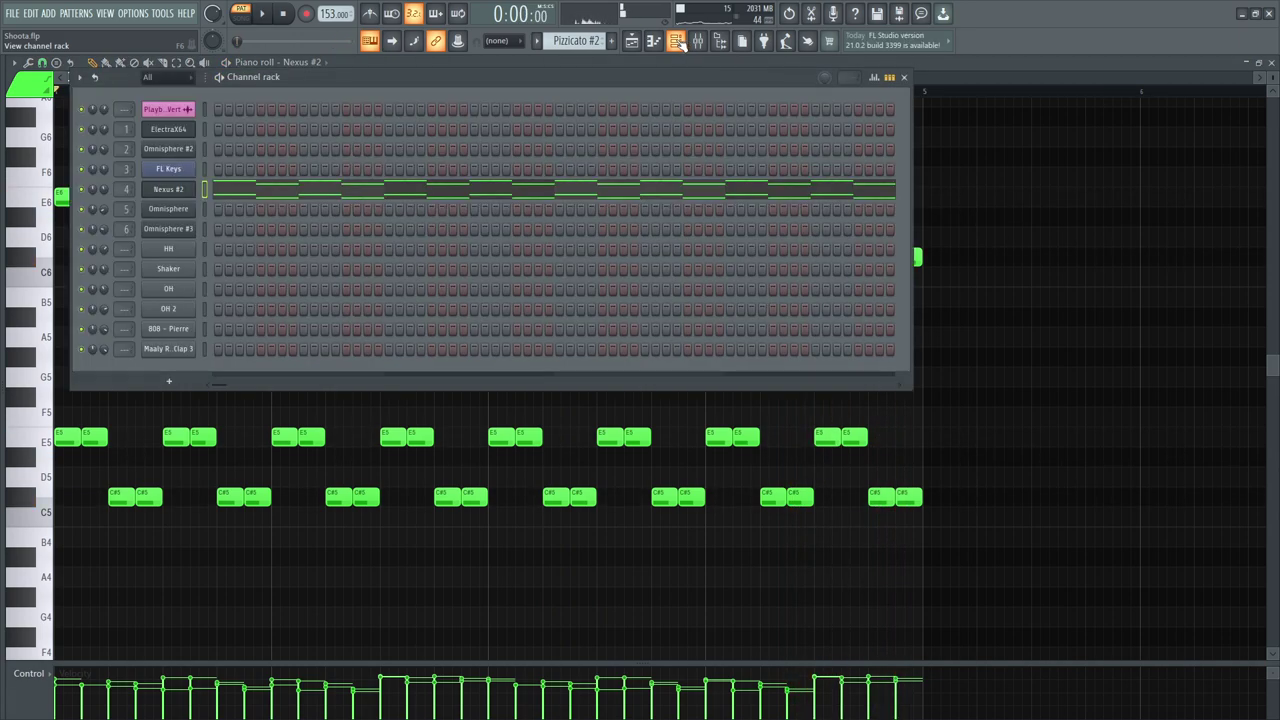
click(678, 42)
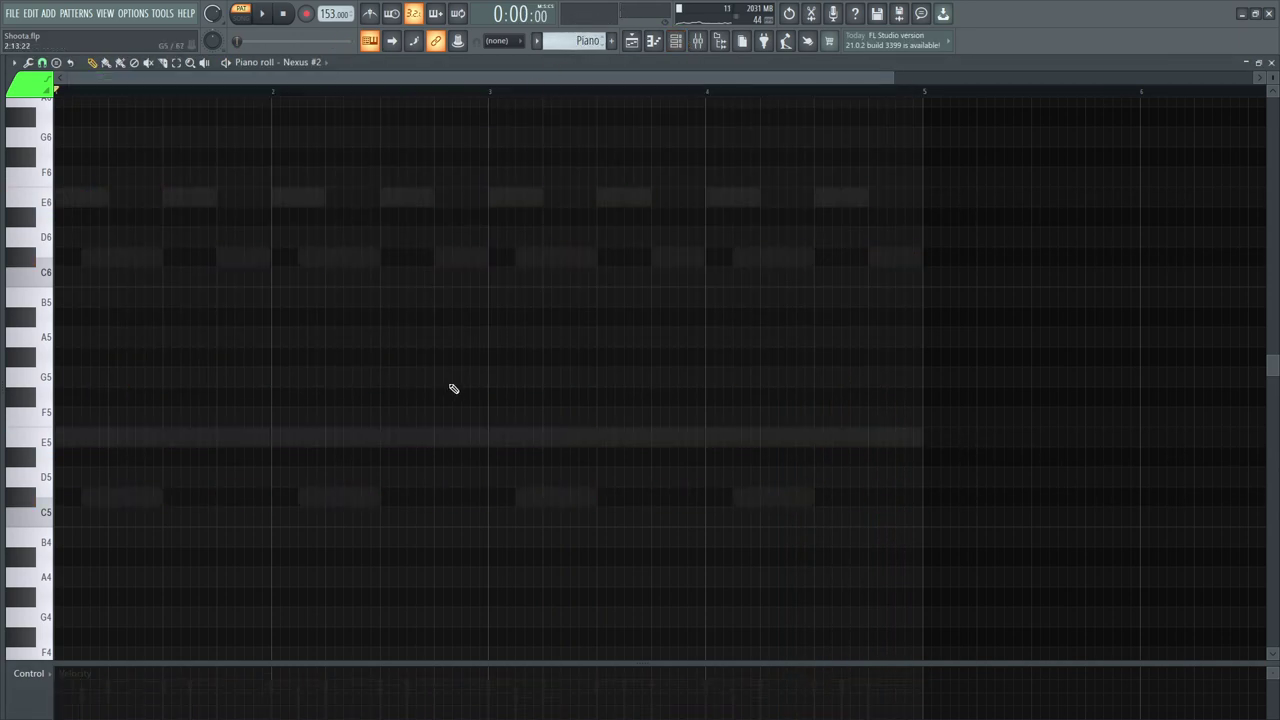
Step: Show the Piano pattern's Omnisphere #2 notes in the piano roll and play them
double_click(405, 206)
key(space)
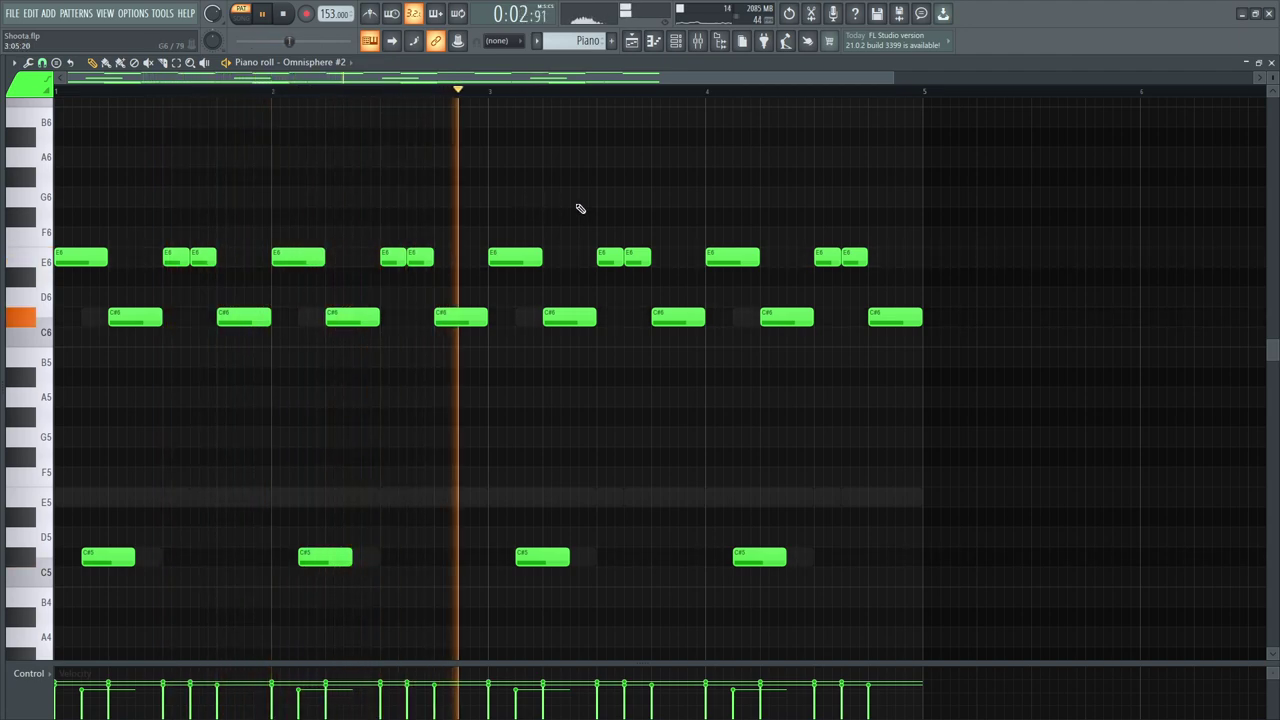
key(space)
Step: Examine the Omnisphere #2 and FL Keys instruments of the Piano pattern, and view the FL Keys notes
click(677, 42)
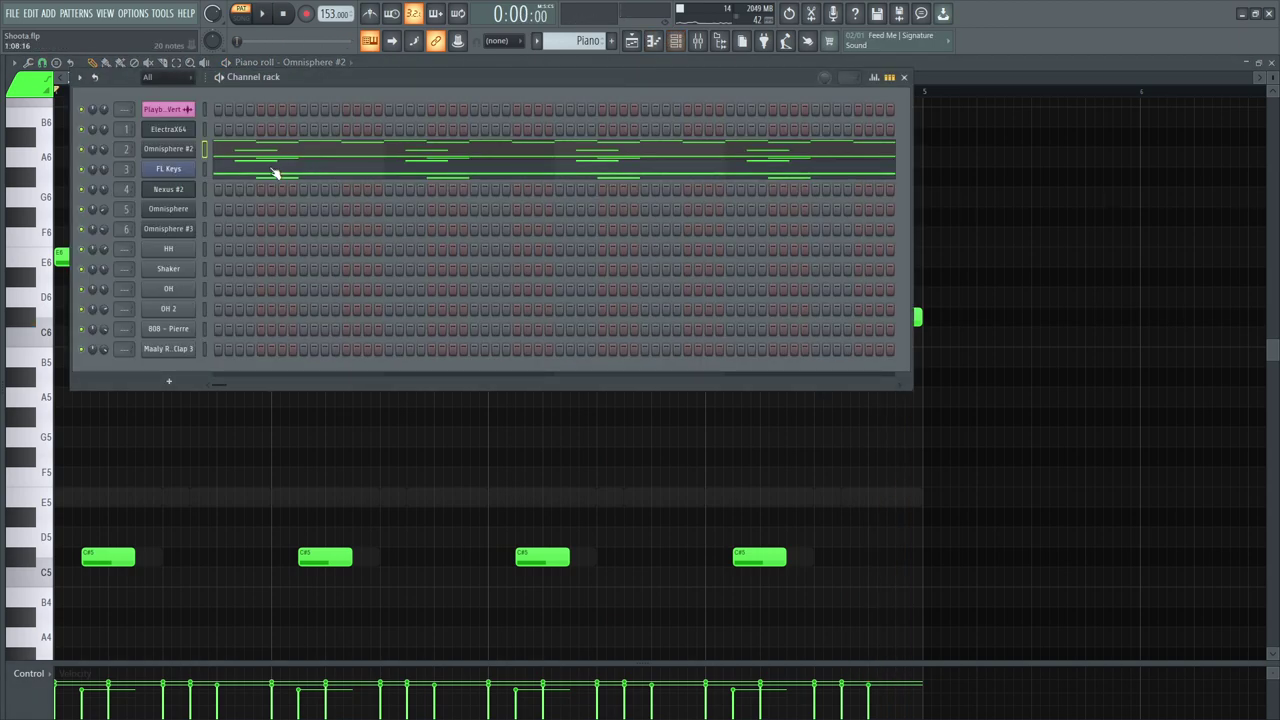
click(168, 149)
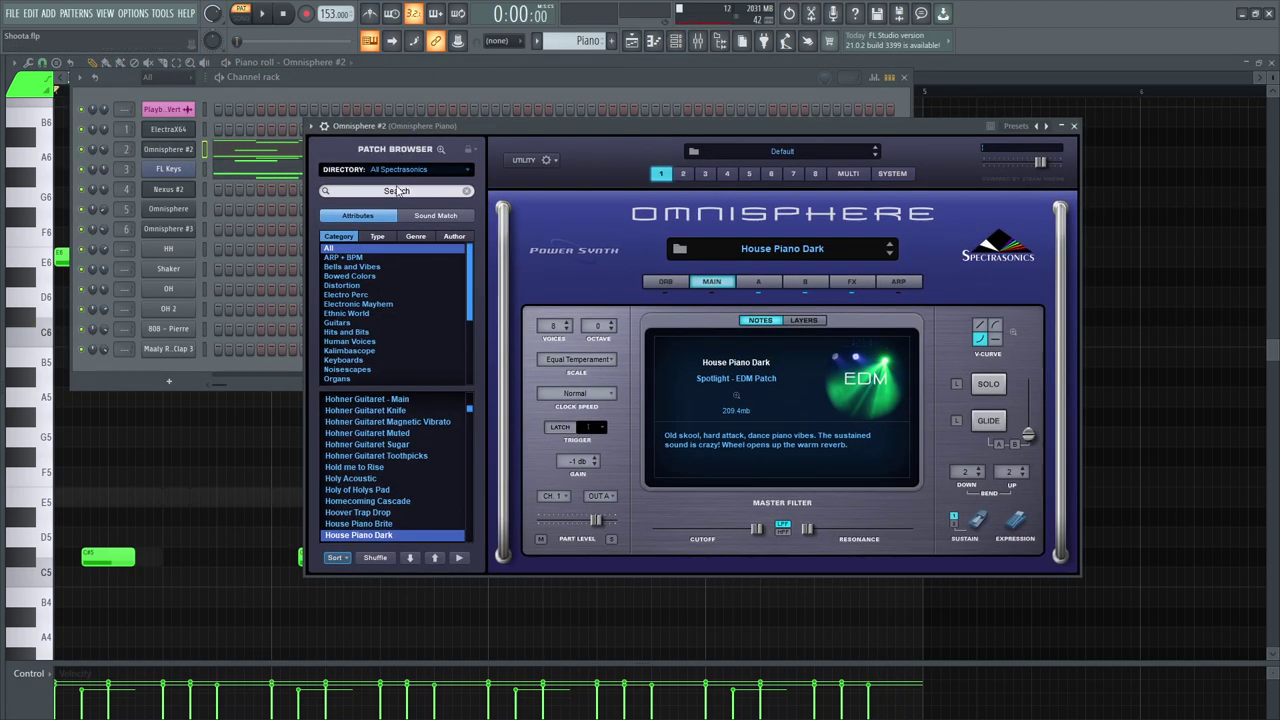
click(190, 169)
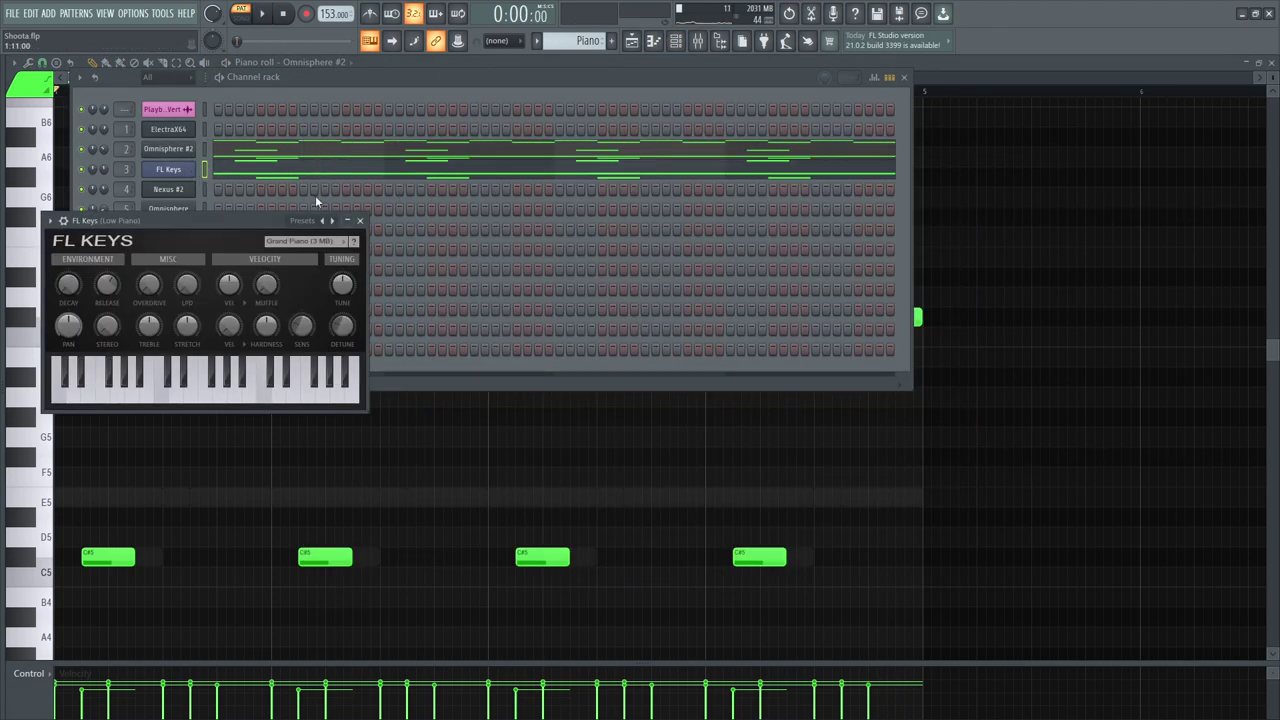
right_click(540, 457)
right_click(483, 502)
right_click(483, 502)
scroll(476, 472, up, 2)
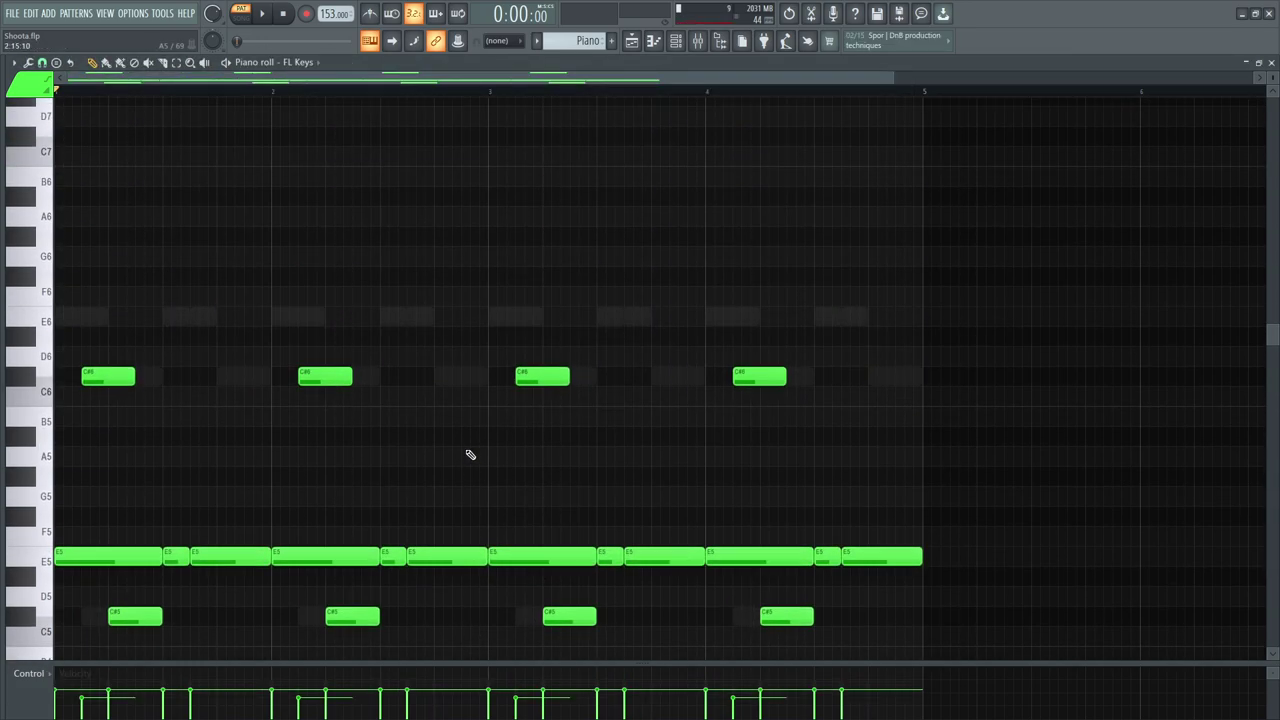
Step: Switch to the Low Piano pattern and listen to its FL Keys notes
scroll(469, 457, down, 4)
scroll(576, 42, down, 1)
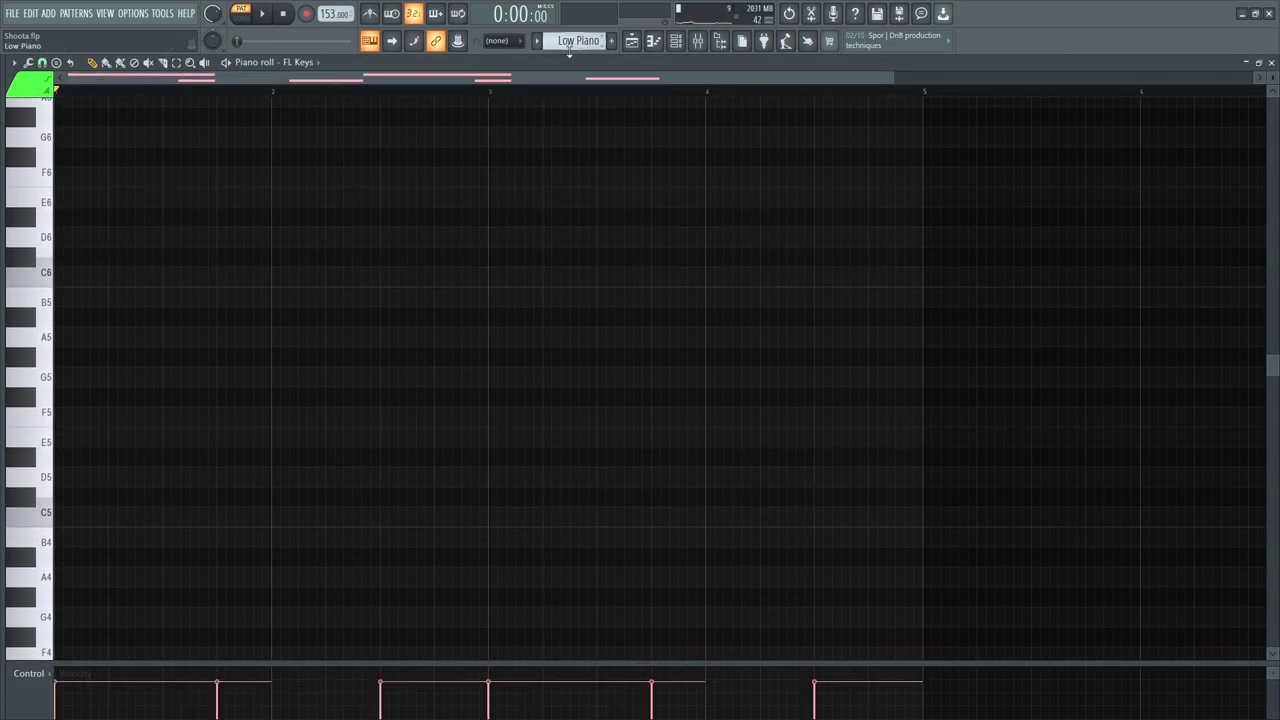
scroll(355, 245, up, 1)
scroll(355, 245, down, 4)
right_click(356, 245)
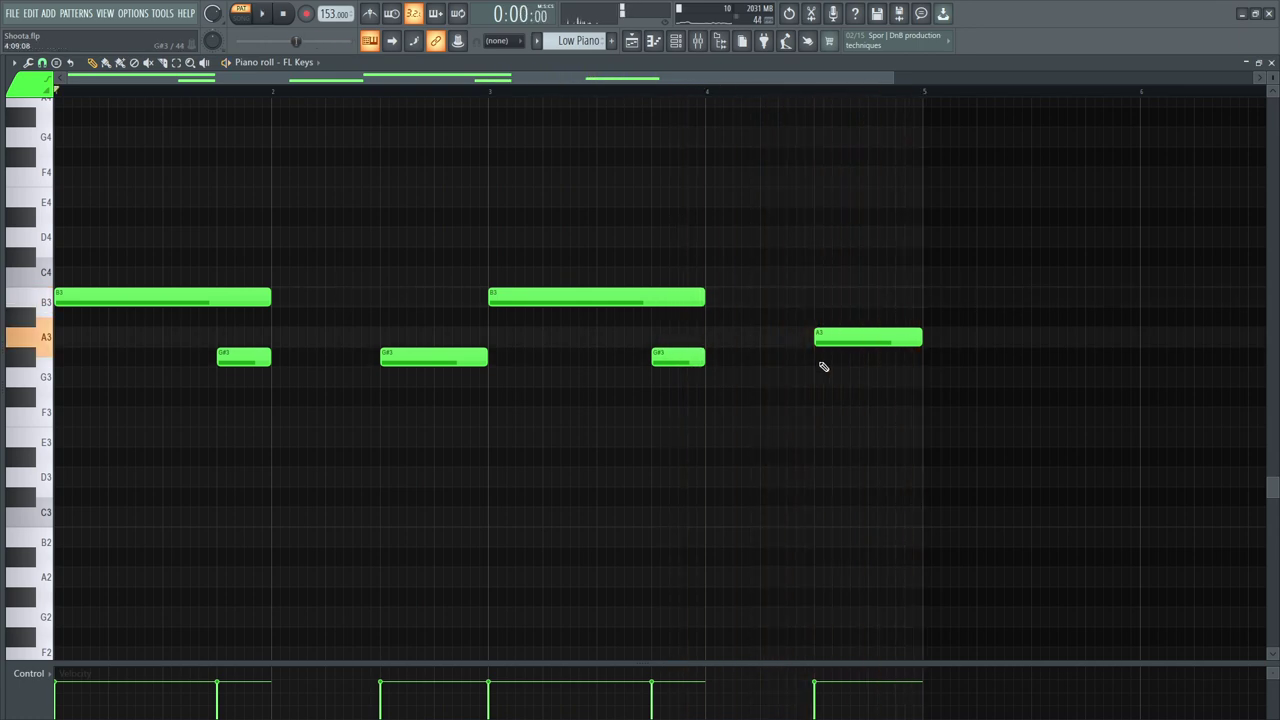
Step: Check the FL Keys instrument used by the Low Piano pattern and return to its notes
click(682, 42)
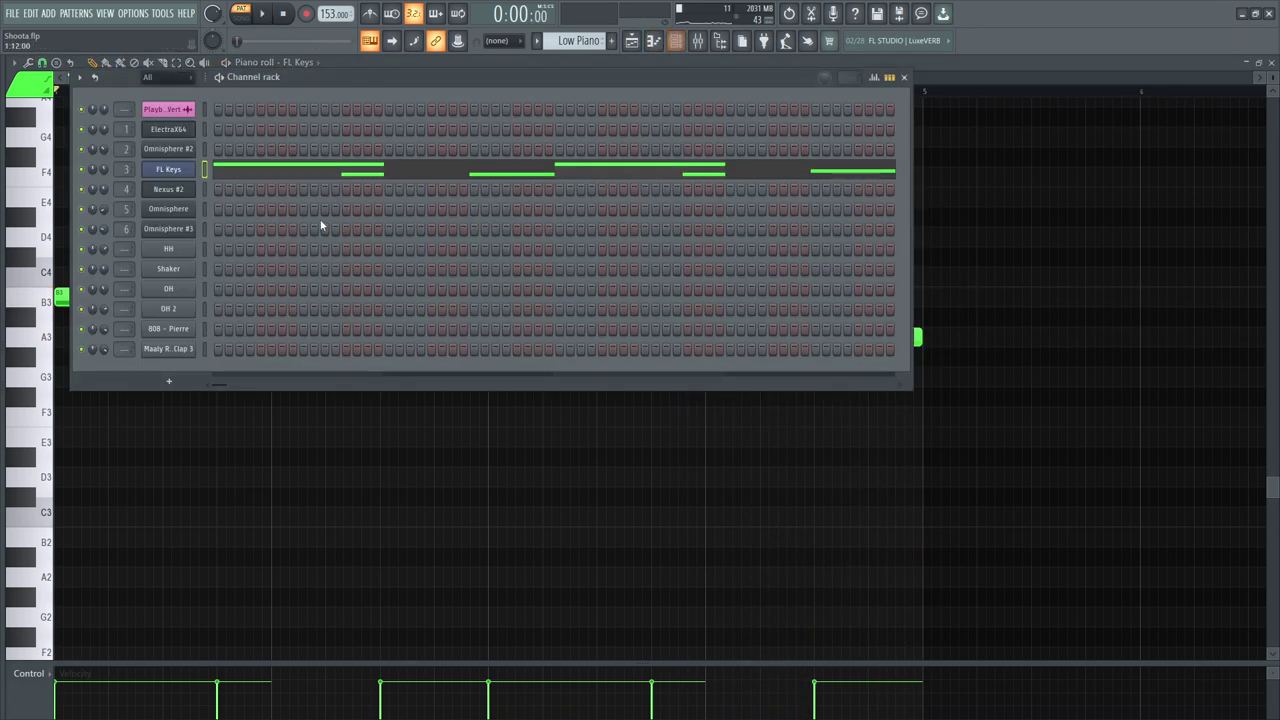
click(184, 173)
right_click(426, 543)
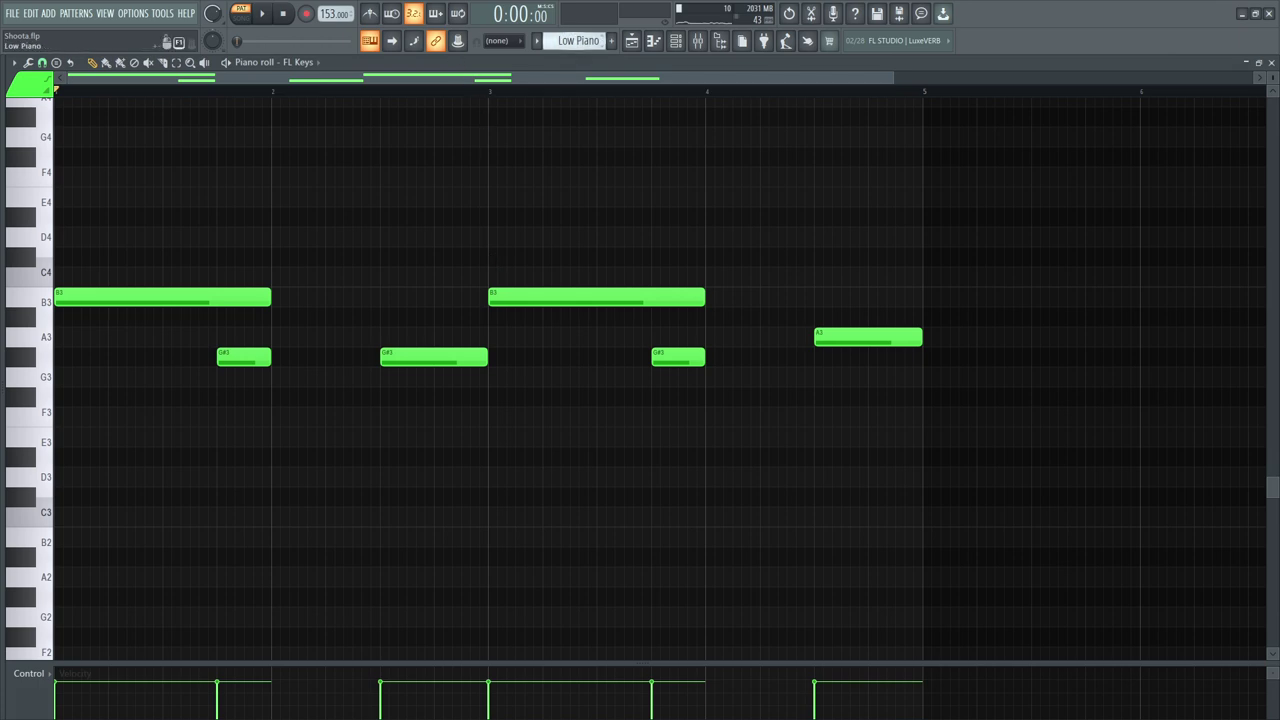
Step: Switch to the Low Piano #2 pattern, play its notes, and check which channel it uses
key(plus)
scroll(474, 154, up, 4)
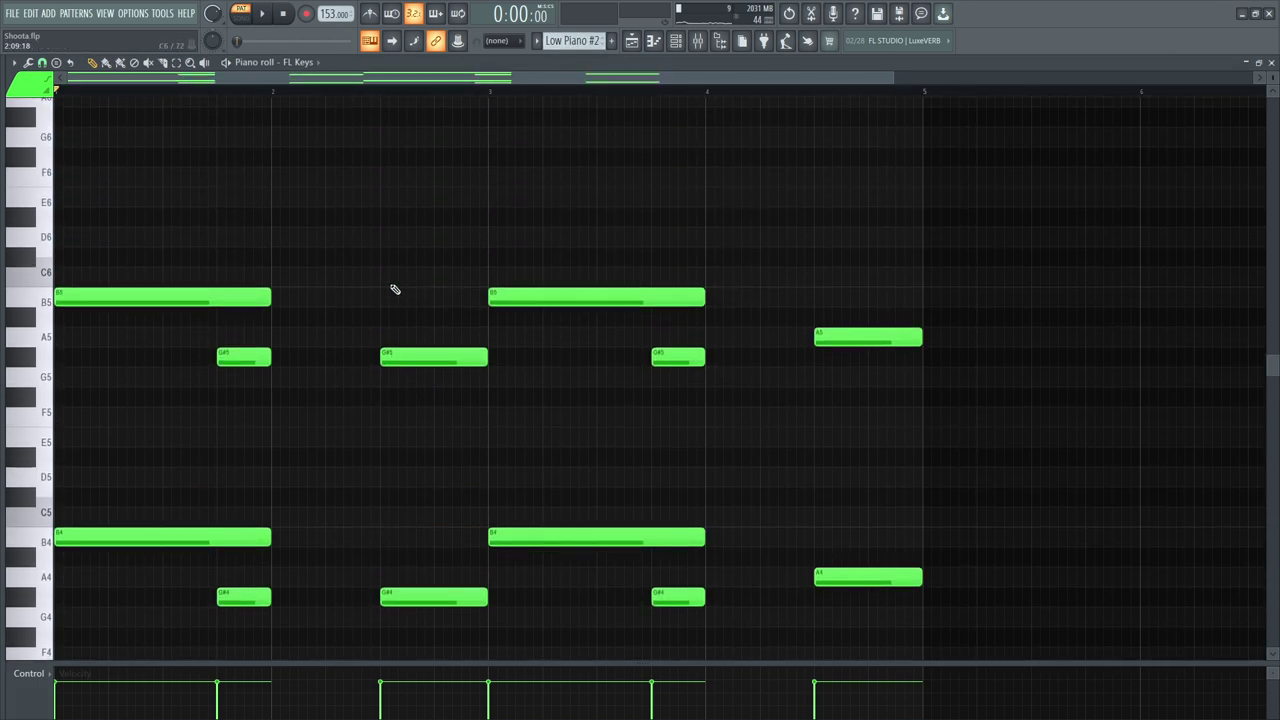
scroll(394, 288, down, 1)
key(space)
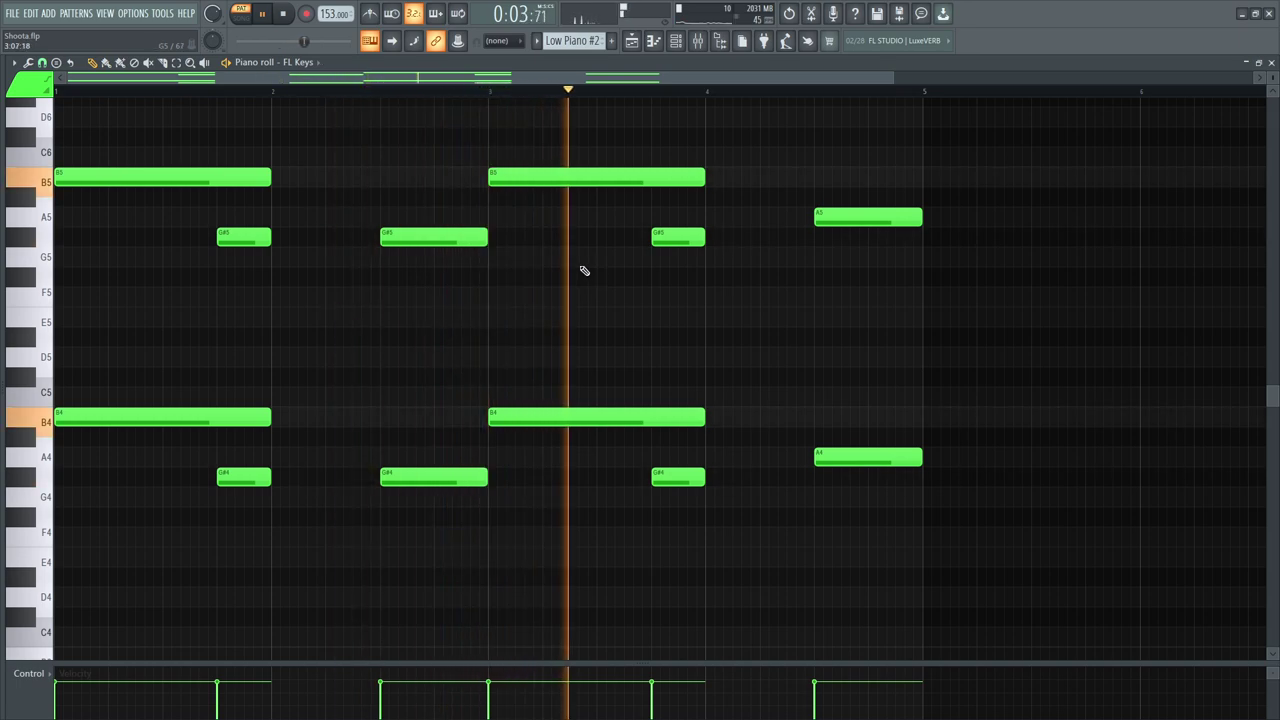
key(space)
click(676, 41)
click(678, 43)
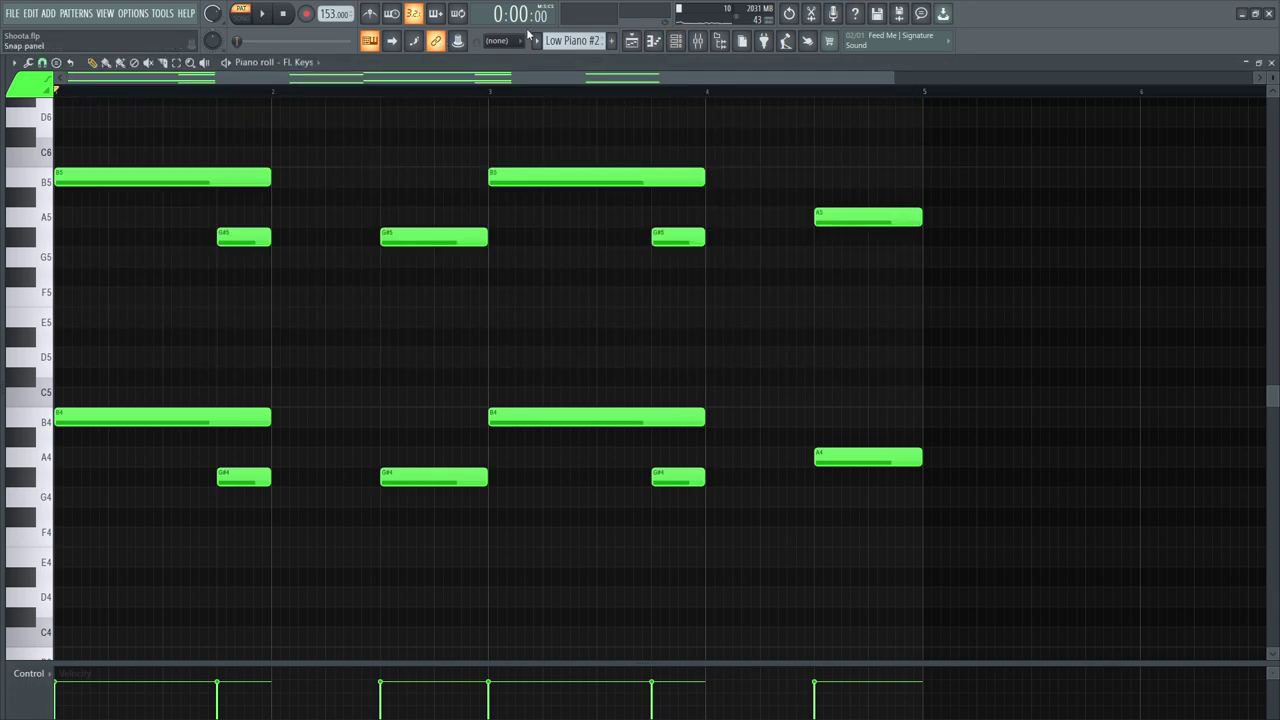
Step: Switch to the Keys pattern and play its Omnisphere notes in the piano roll
drag(573, 41, 573, 55)
scroll(493, 270, down, 8)
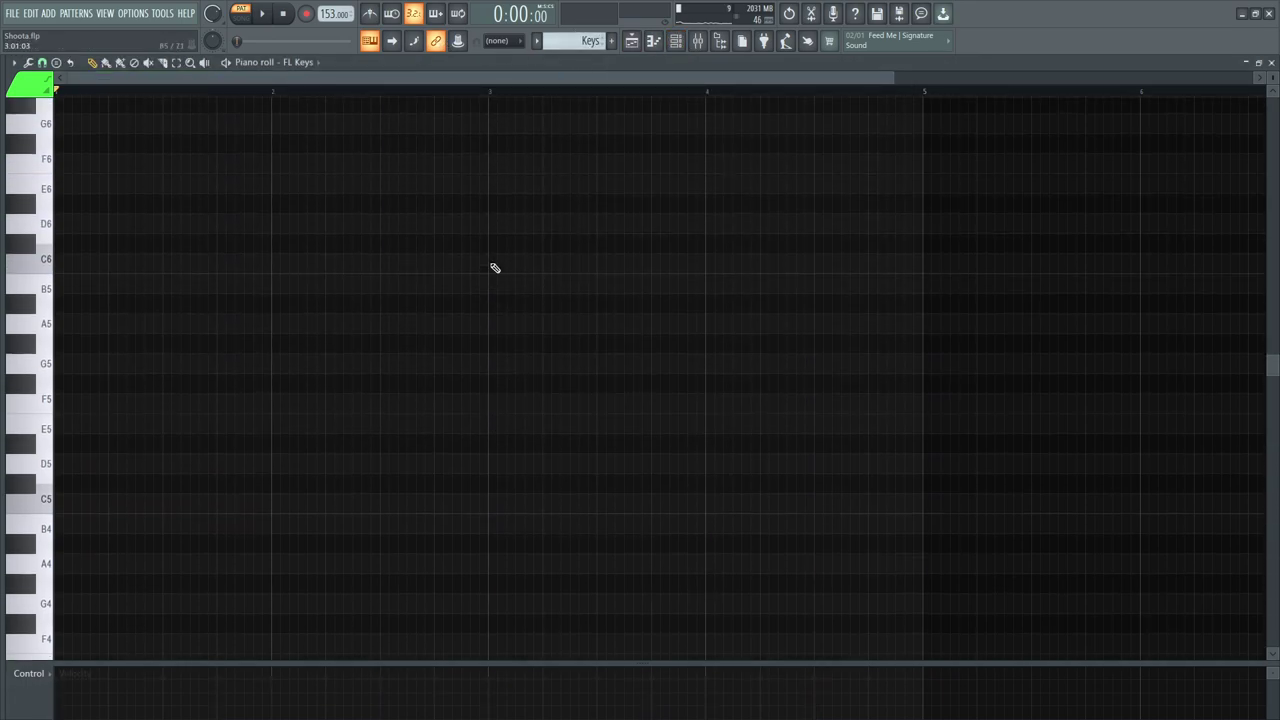
scroll(490, 303, up, 12)
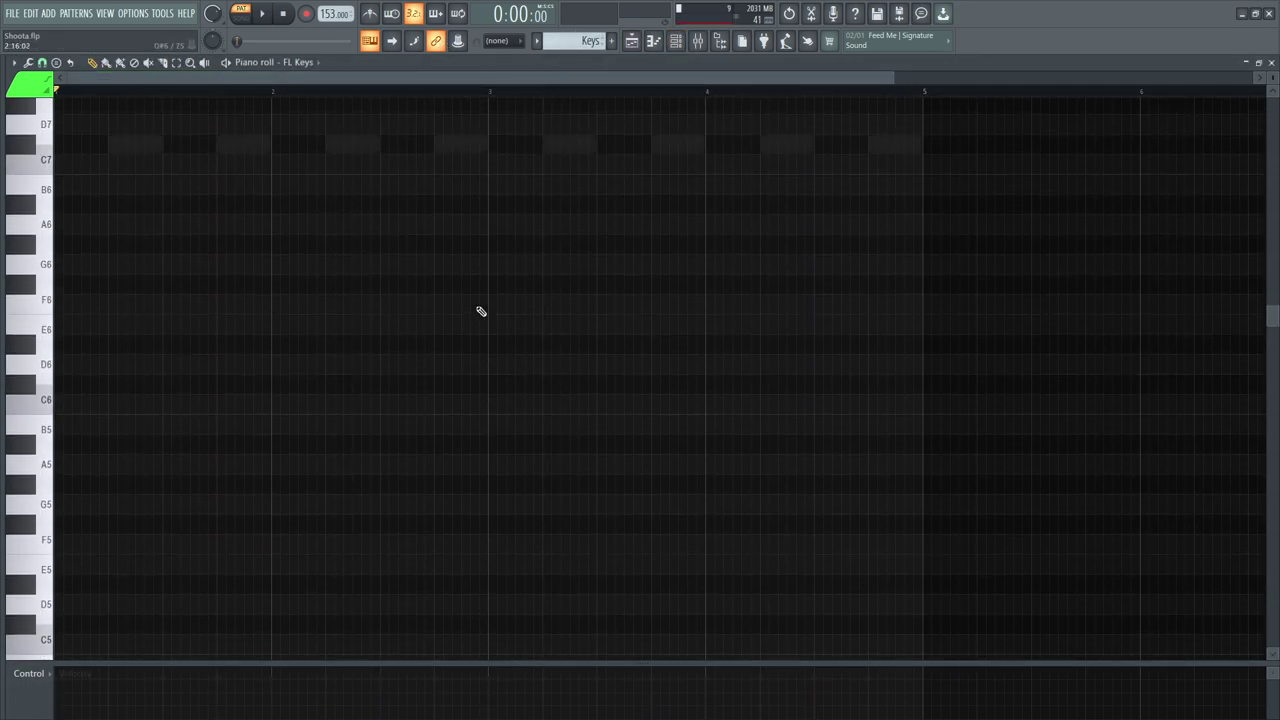
right_click(354, 217)
right_click(354, 217)
scroll(354, 260, up, 3)
key(space)
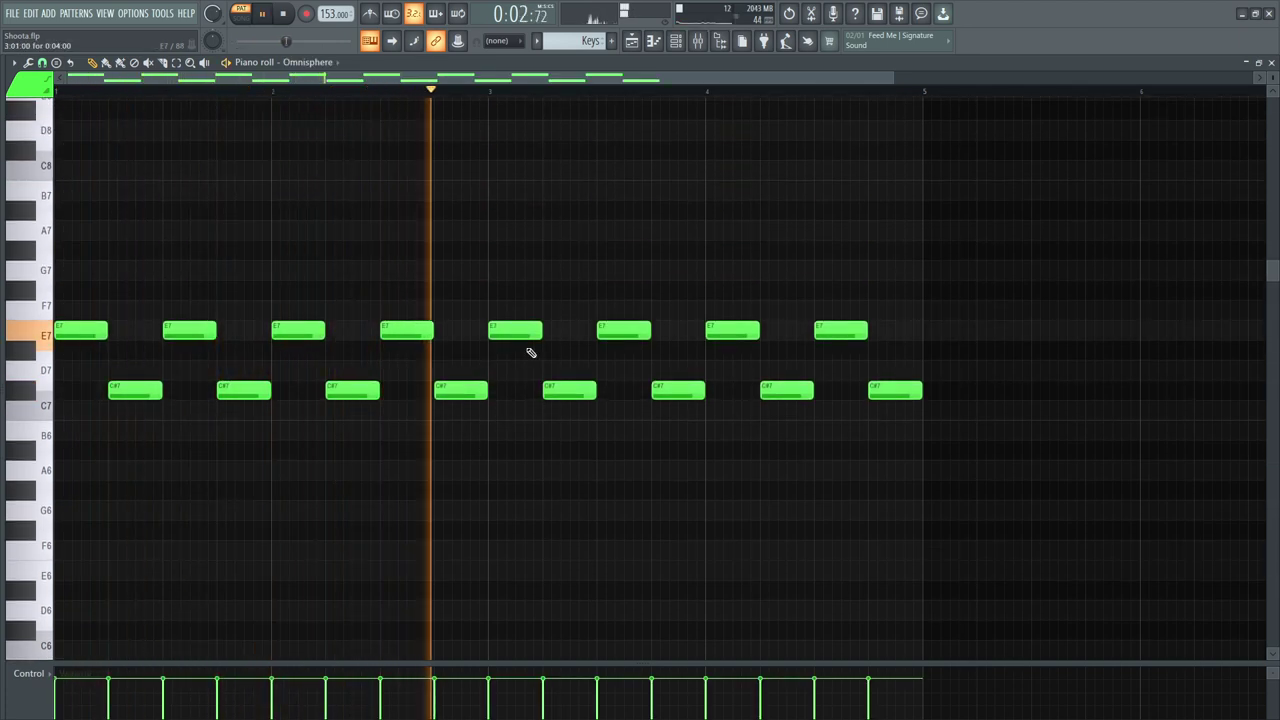
Step: Show the Keys pattern's Omnisphere #3 notes in the piano roll and stop playback
key(F6)
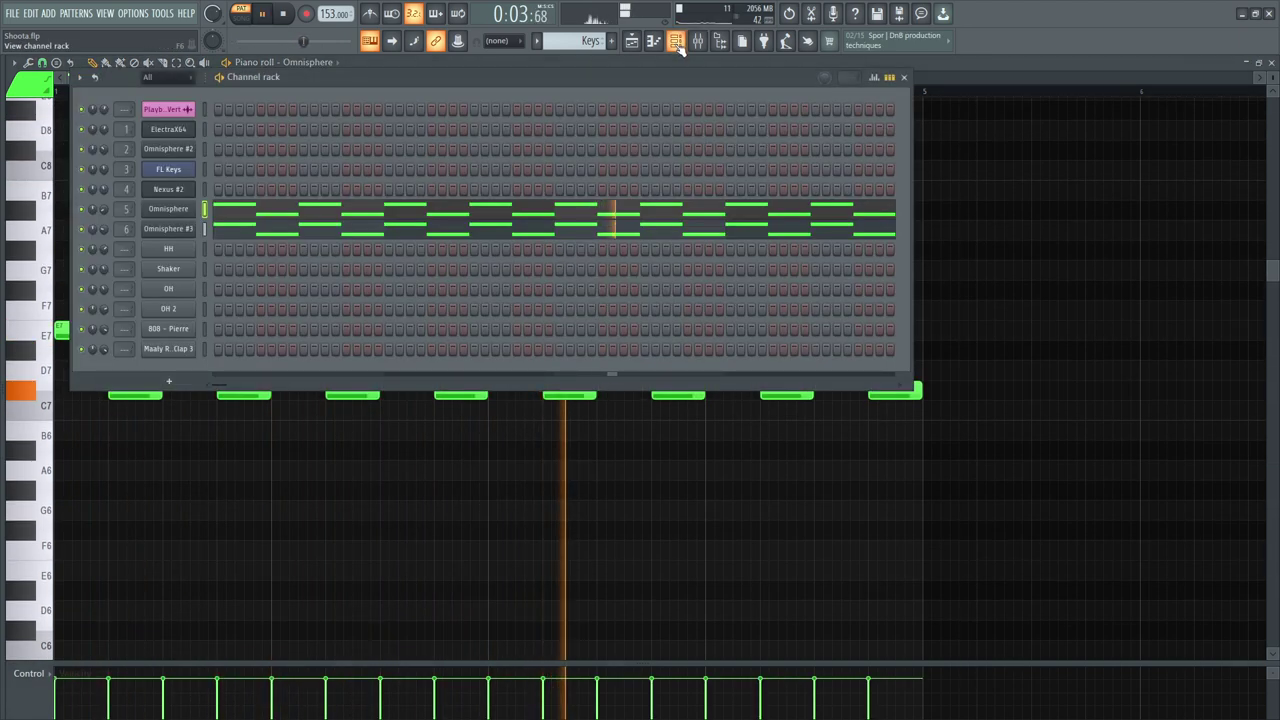
click(277, 234)
key(space)
Step: Examine the Omnisphere and Omnisphere #3 instruments used by the Keys pattern and close them
click(676, 41)
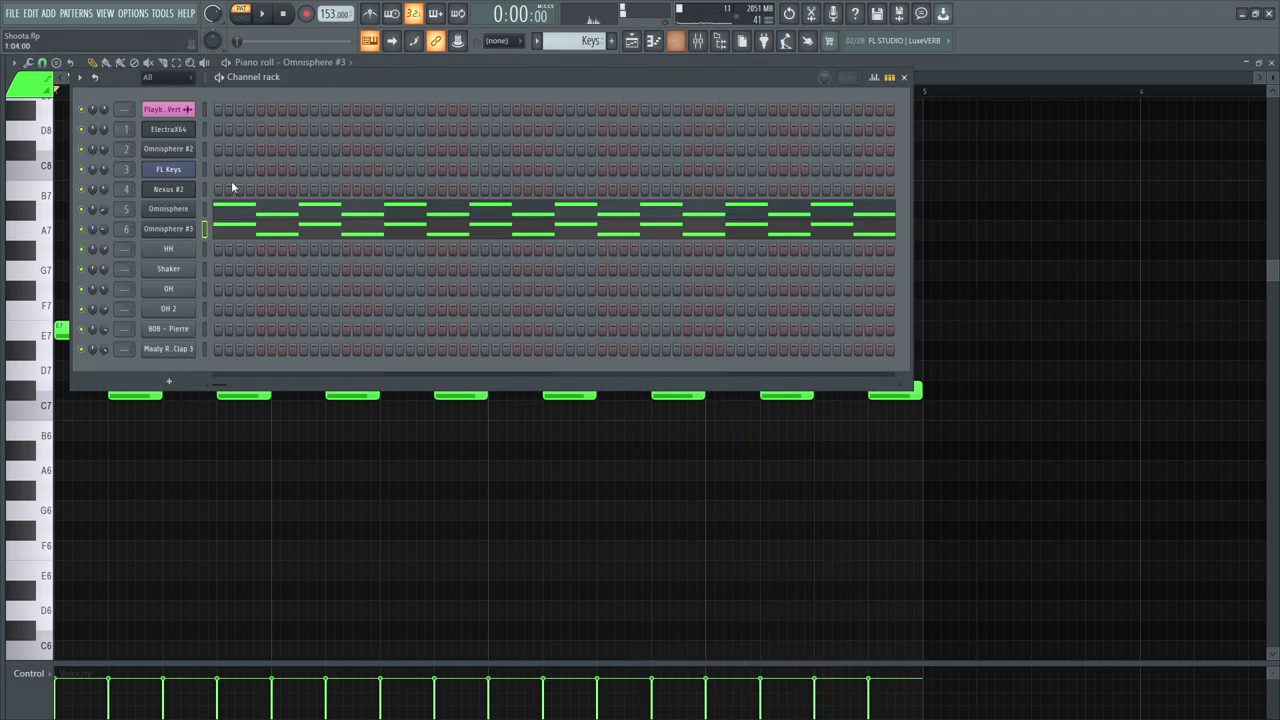
click(165, 209)
click(171, 209)
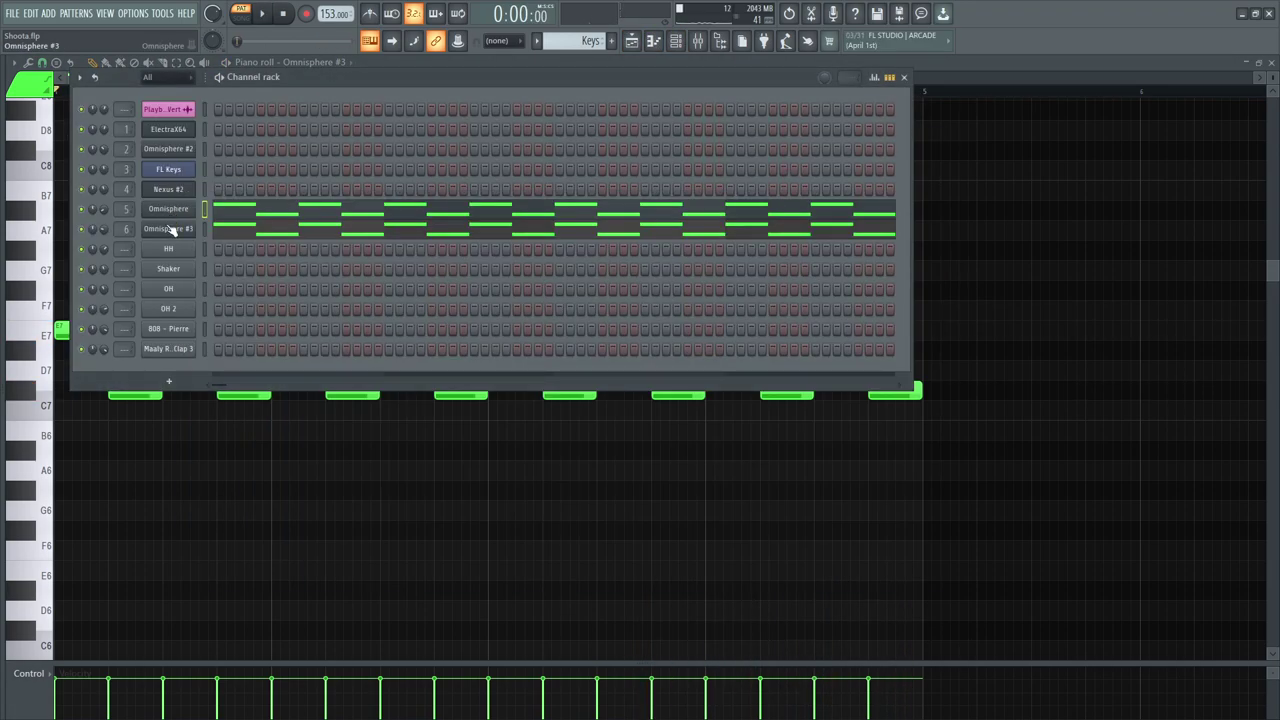
click(172, 230)
click(172, 230)
right_click(380, 591)
Step: Switch to the HiHats pattern and play the HH notes with the full eight bars in view
scroll(574, 41, down, 1)
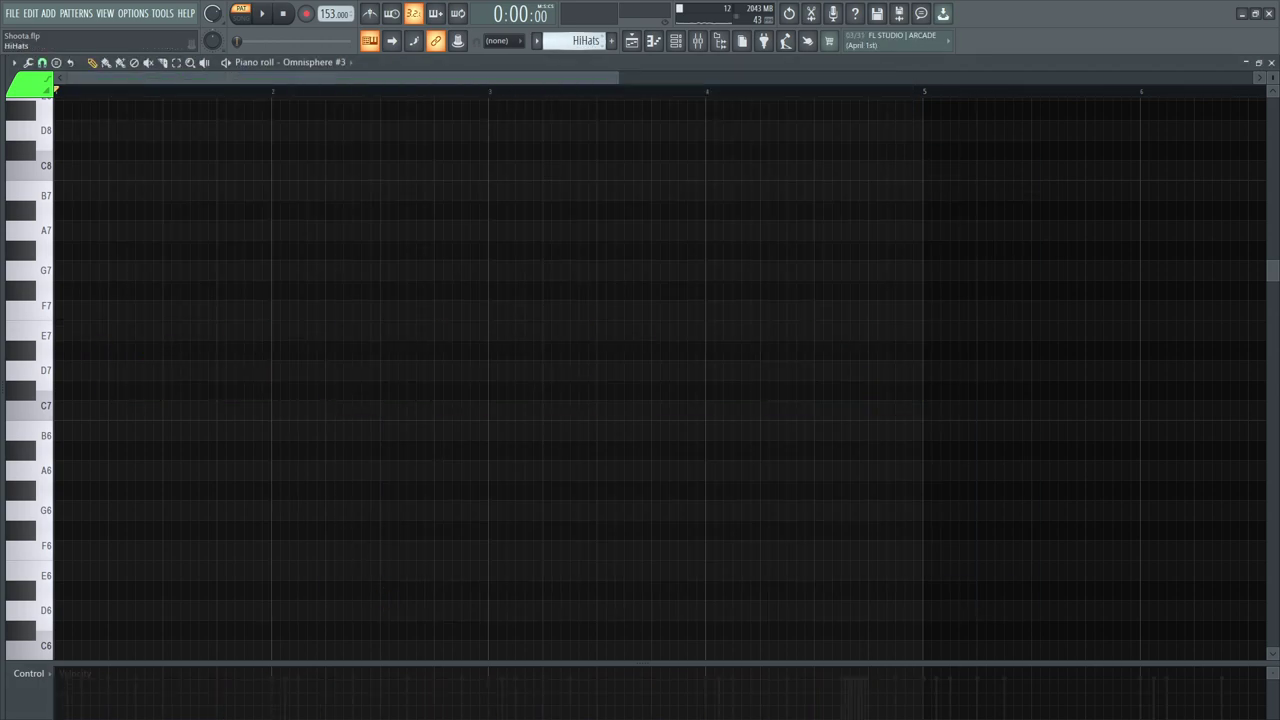
double_click(354, 351)
key(space)
drag(621, 76, 890, 77)
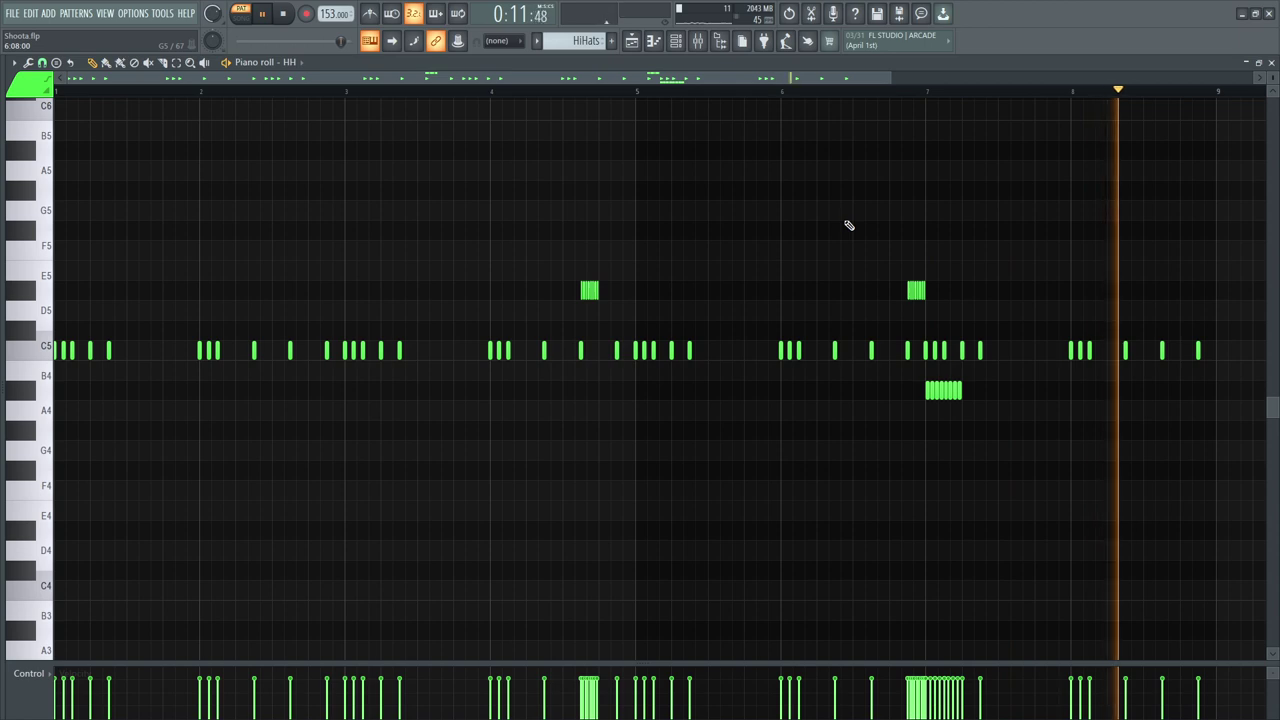
key(space)
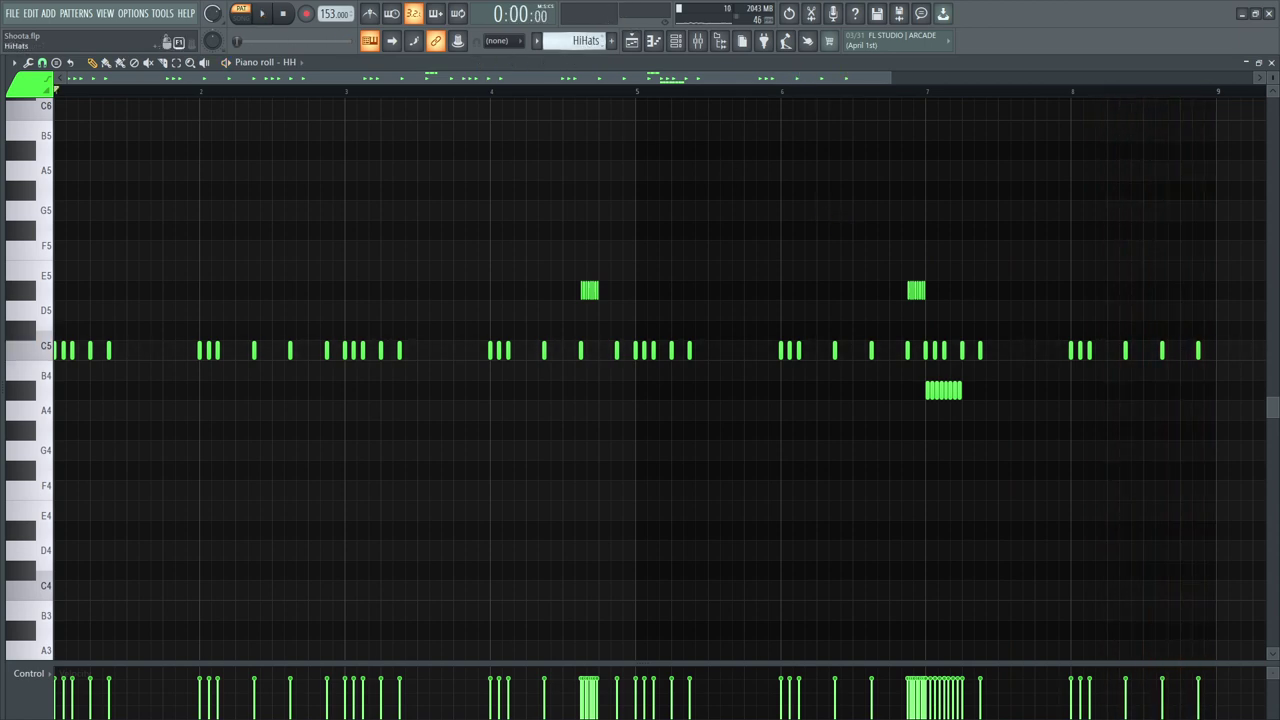
Step: Play the Shaker pattern and the Open Hat pattern in the piano roll
scroll(588, 40, down, 1)
key(space)
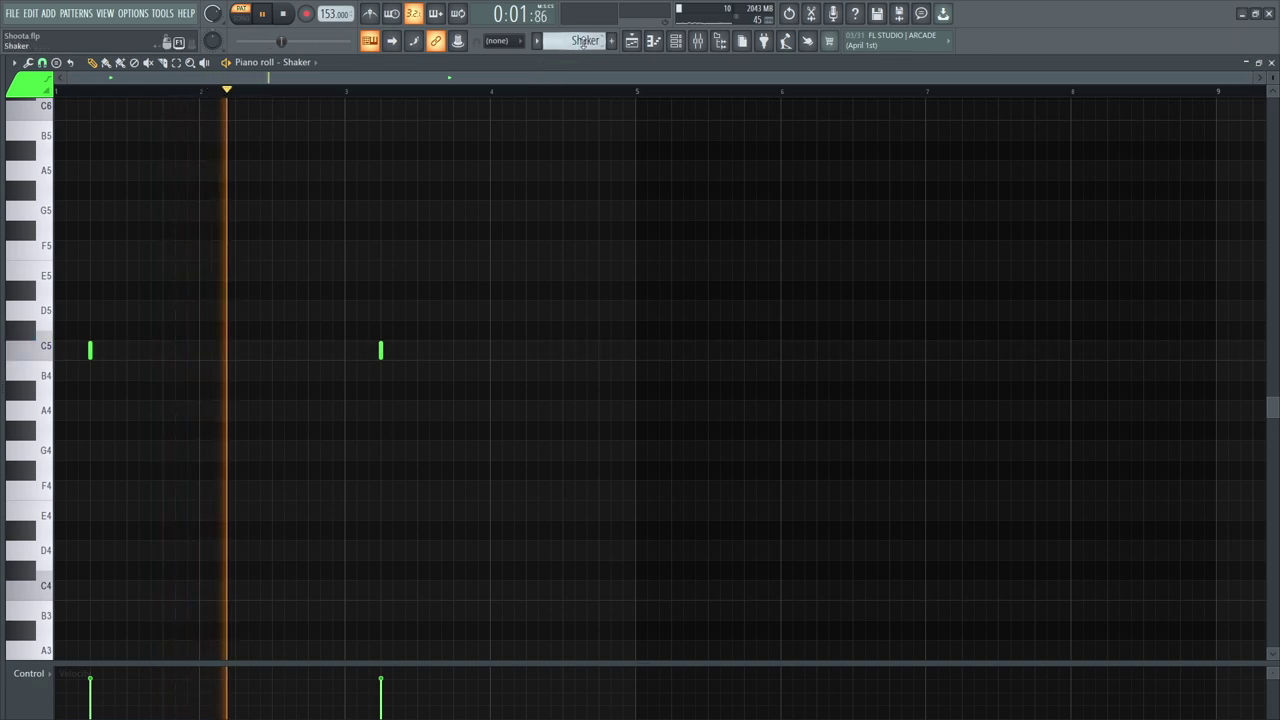
key(space)
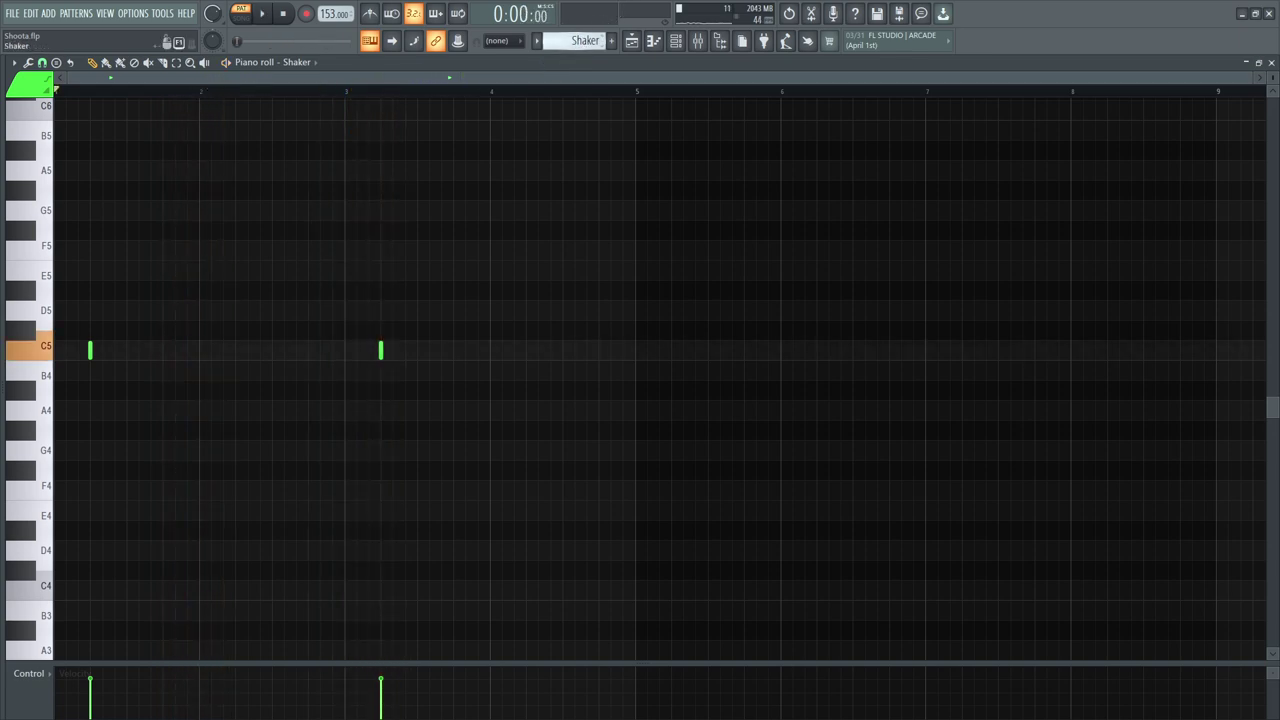
key(space)
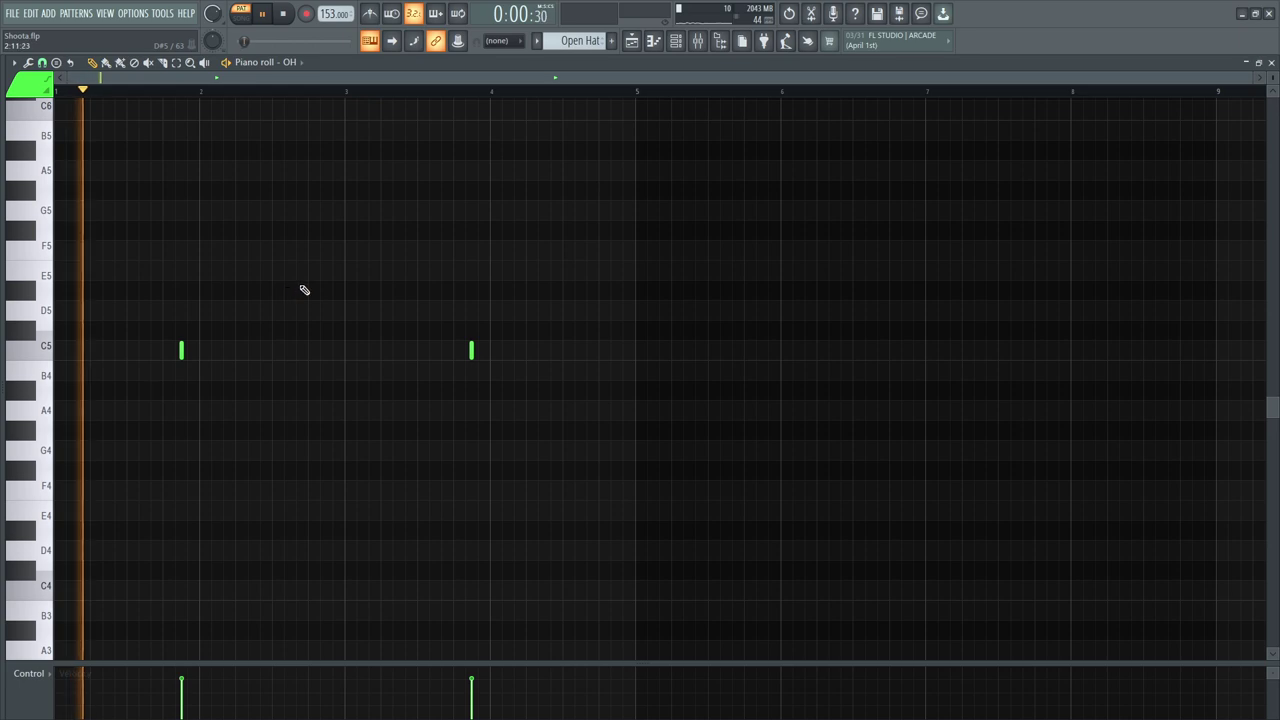
key(space)
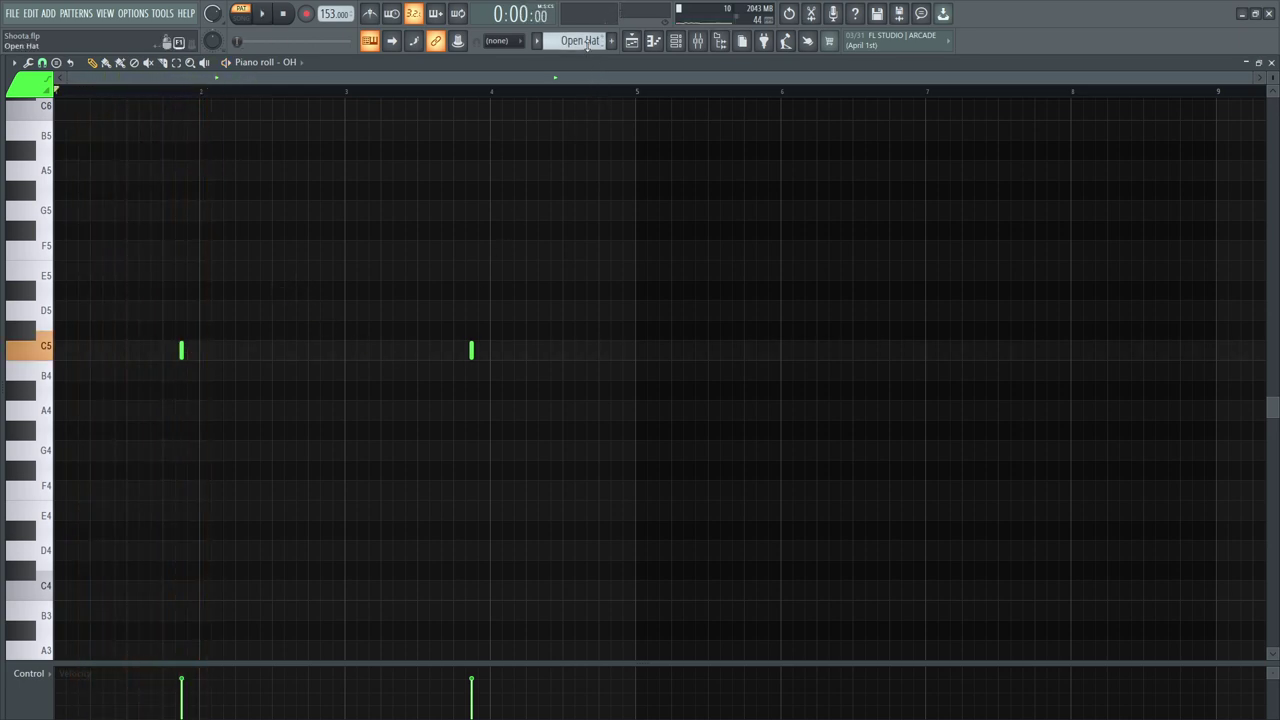
Step: Play the Open Hat 2 pattern and the Claps pattern in the piano roll, and stop playback
right_click(236, 353)
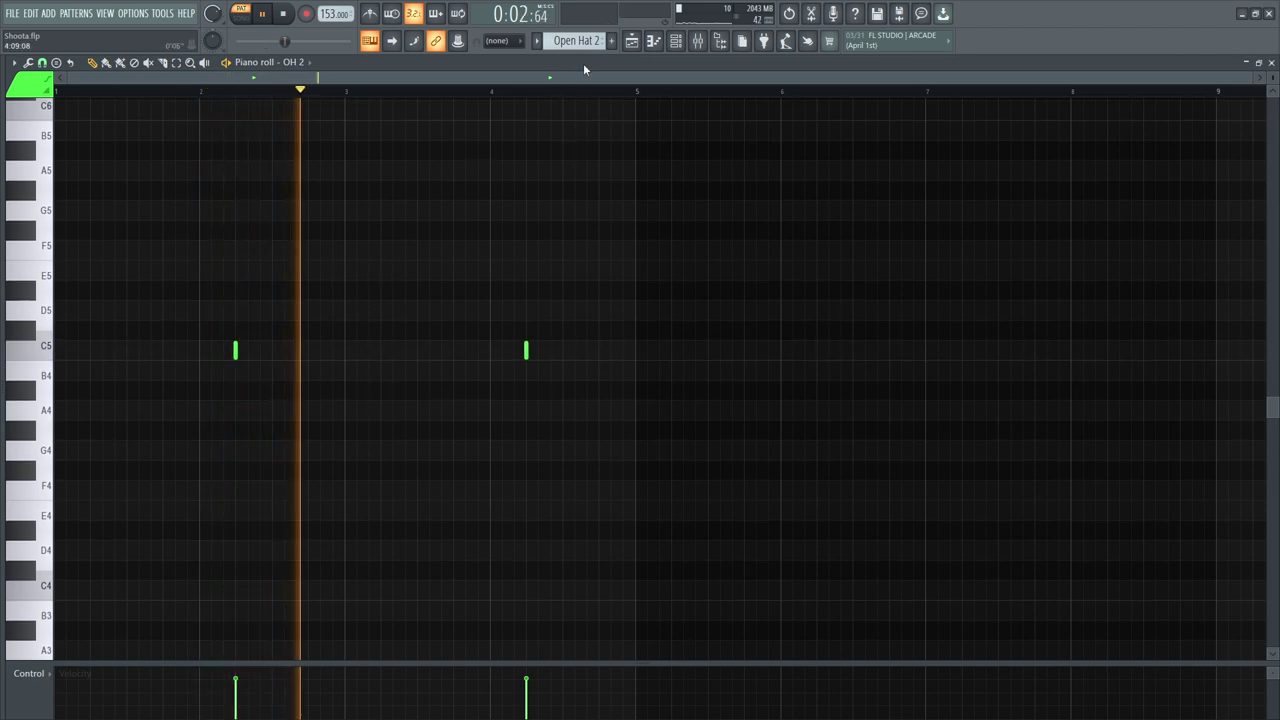
double_click(275, 348)
key(space)
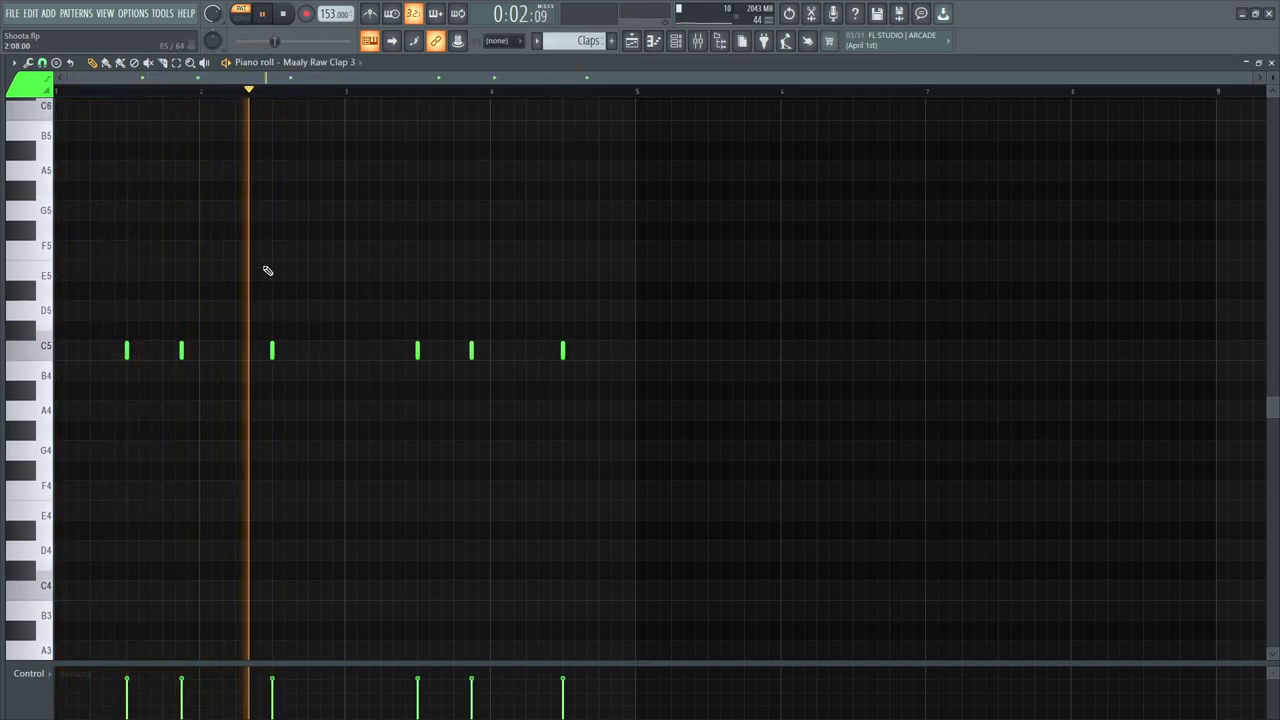
key(space)
Step: Switch to the 808s pattern and play its 808 - Pierre notes with the low and high notes all in view
drag(590, 40, 590, 30)
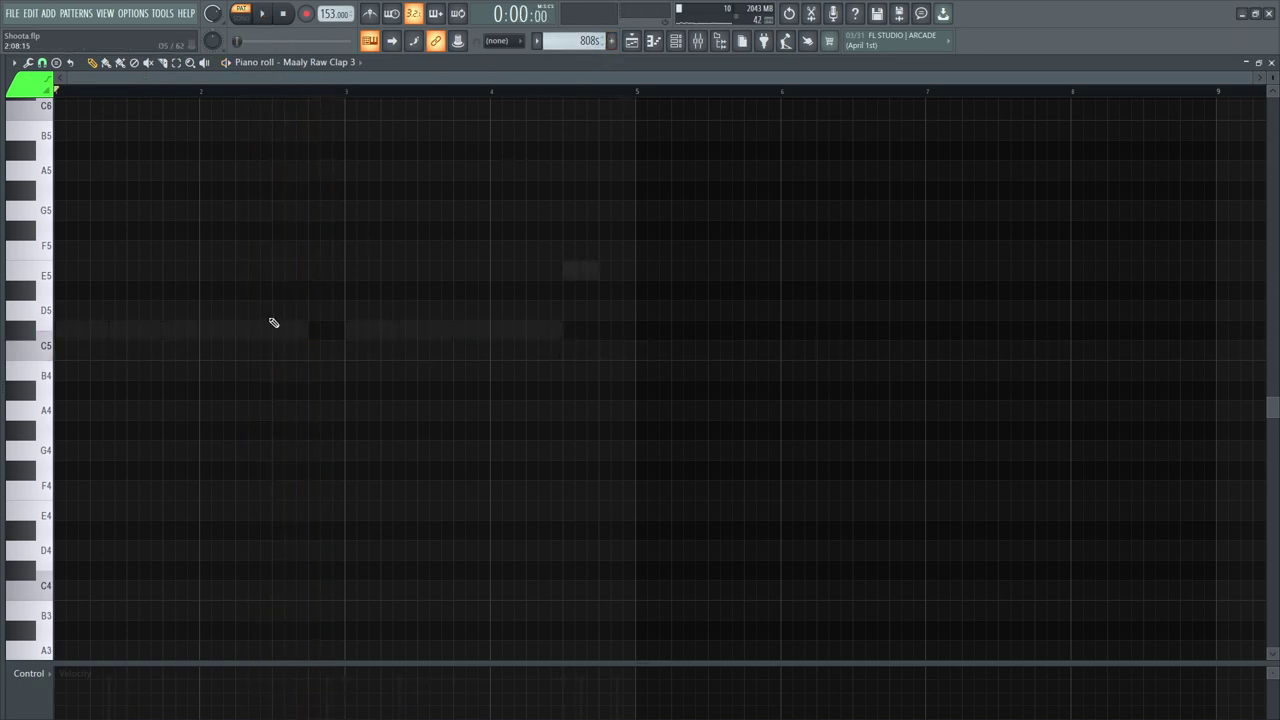
double_click(273, 328)
key(space)
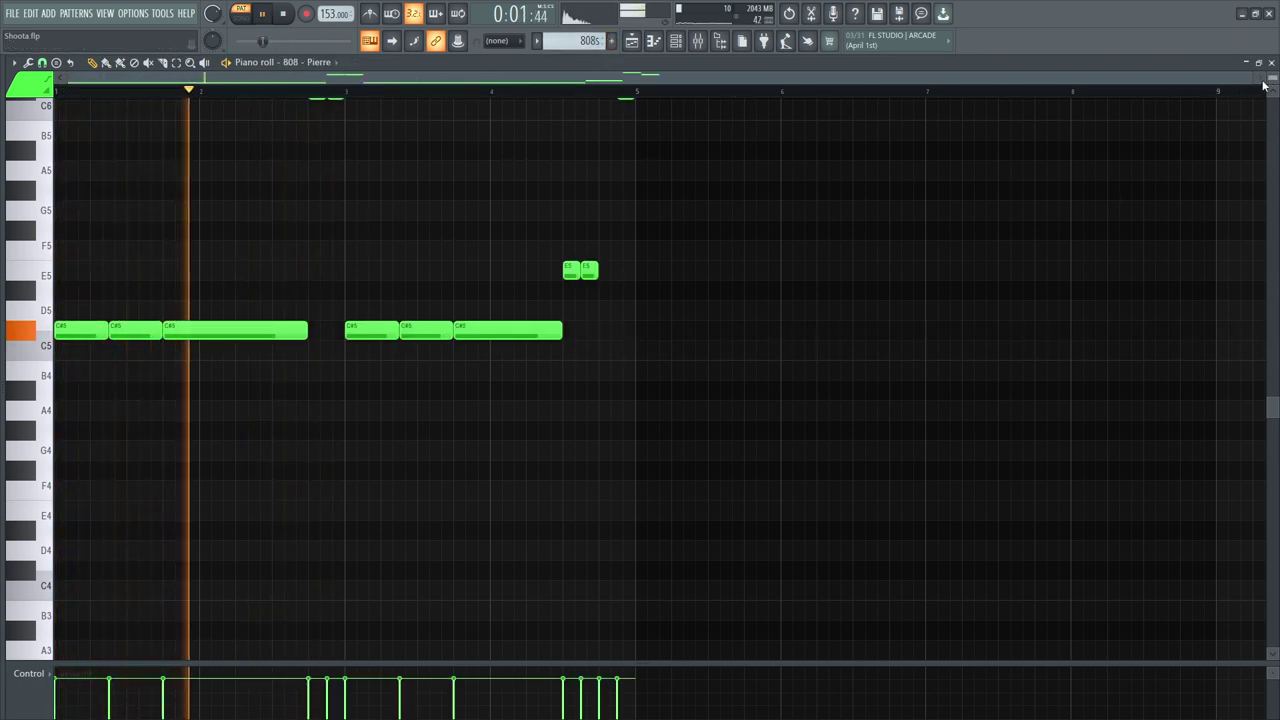
drag(1255, 78, 975, 80)
scroll(934, 178, up, 2)
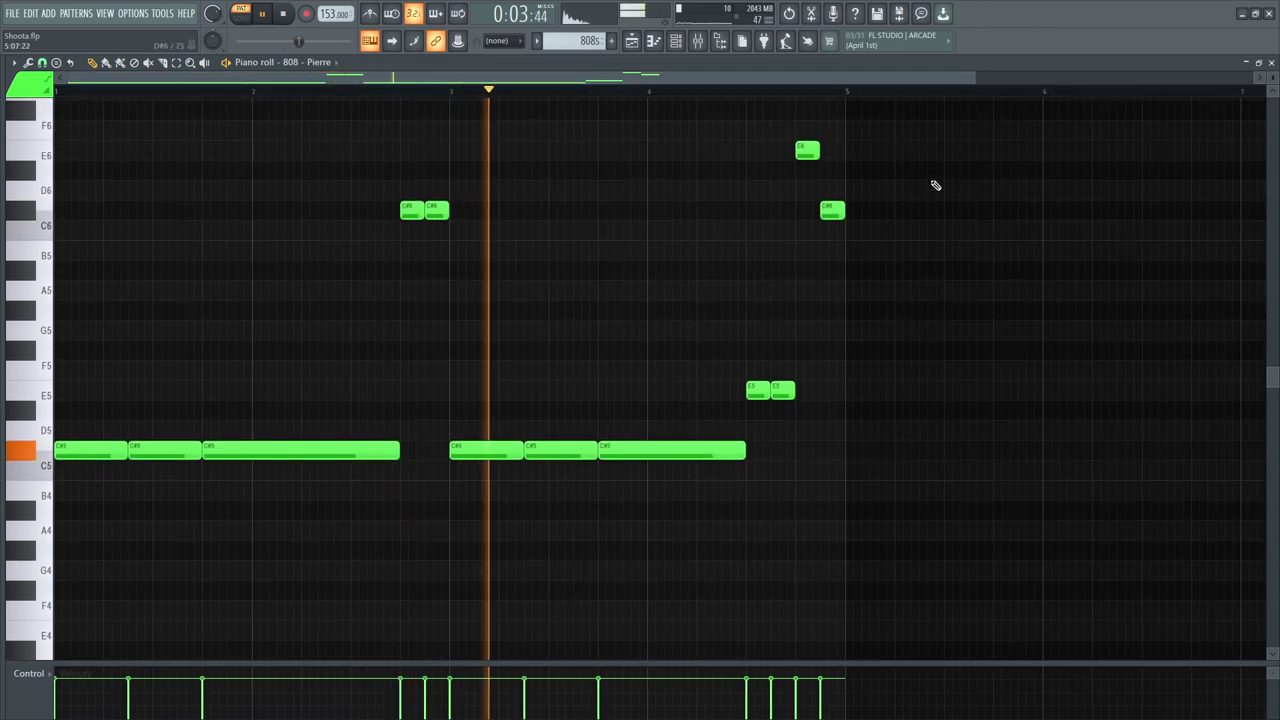
scroll(934, 186, up, 3)
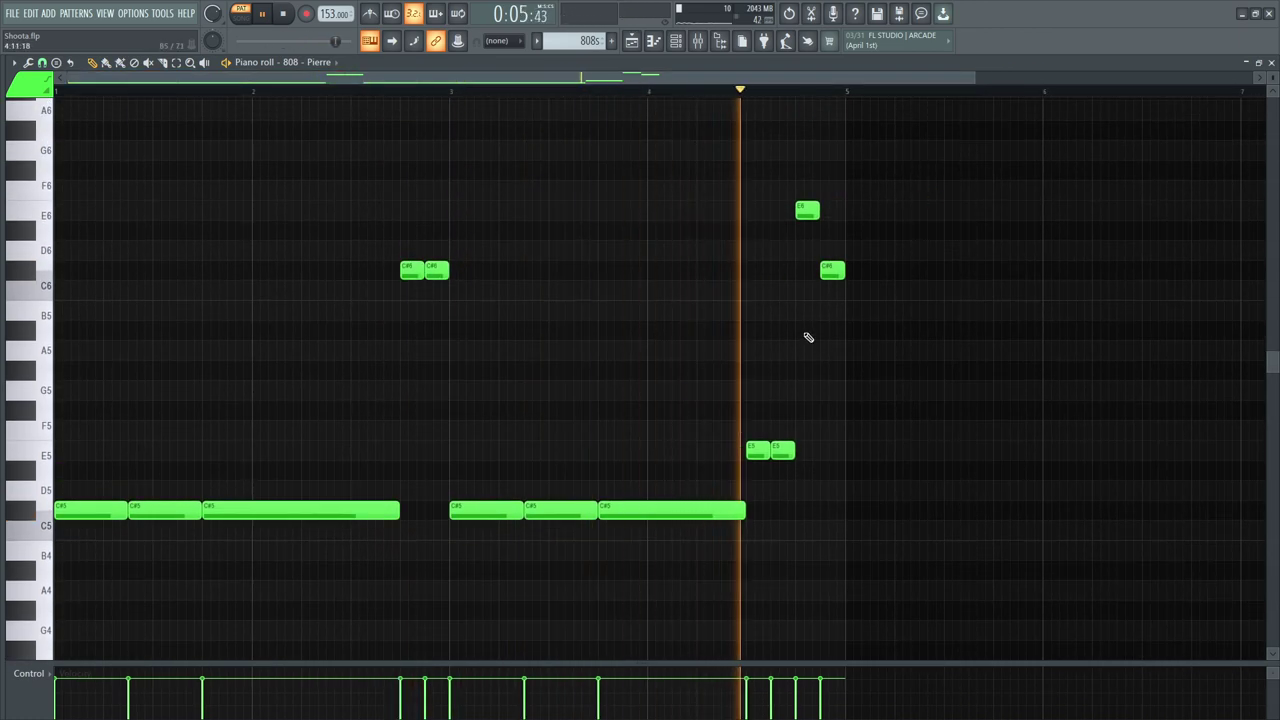
key(space)
scroll(575, 40, down, 1)
scroll(400, 386, down, 4)
Step: Close the piano roll and plugin windows, and play the arrangement in song mode with the playlist zoomed in on its opening bars
click(1272, 63)
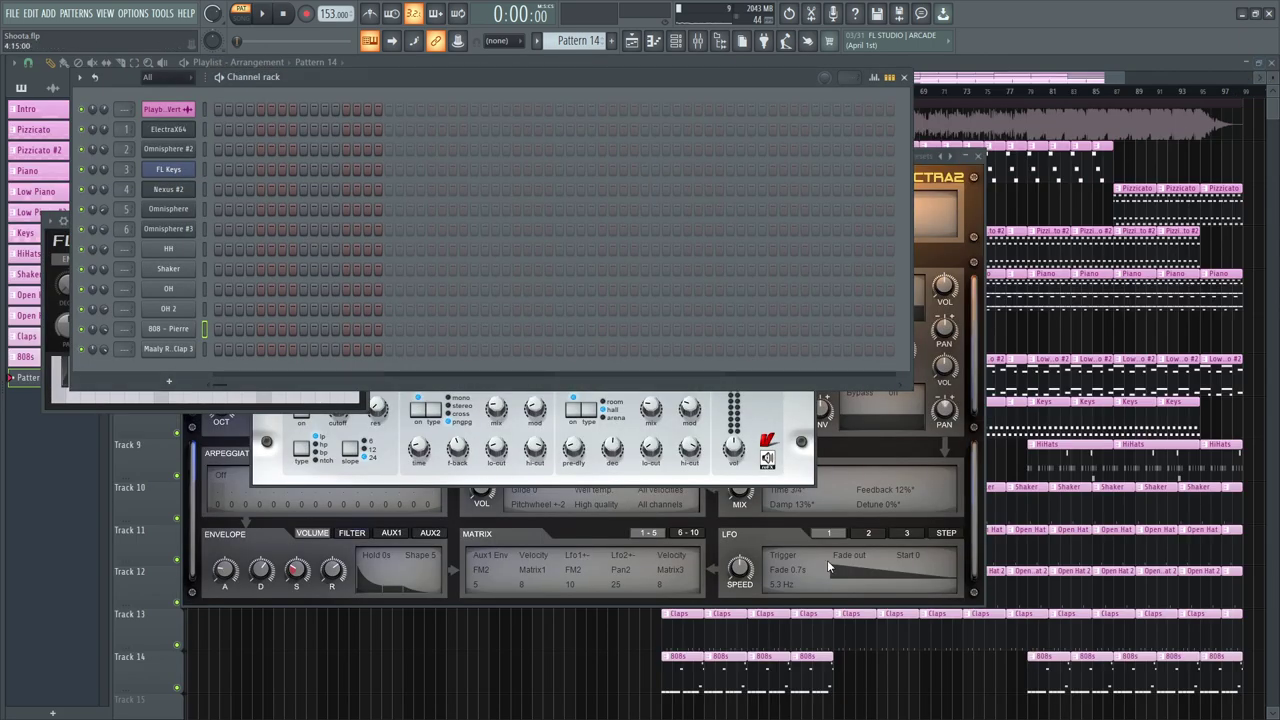
right_click(510, 626)
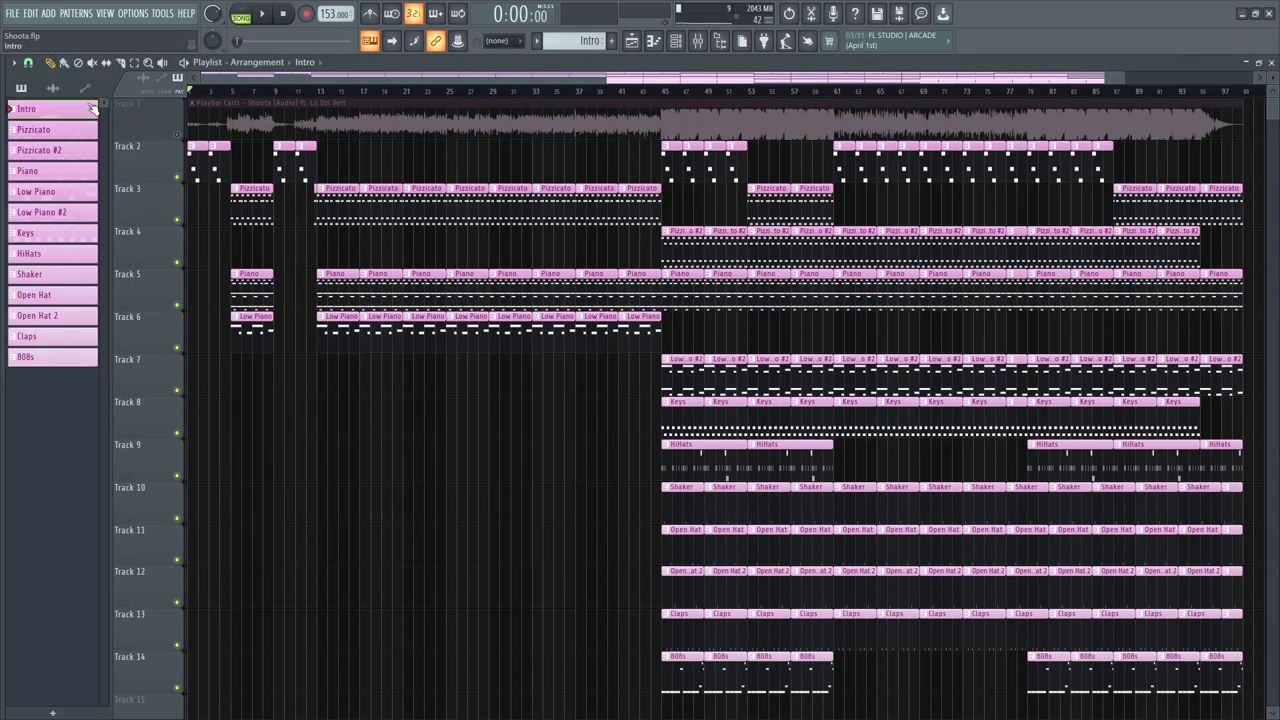
drag(1127, 74, 317, 76)
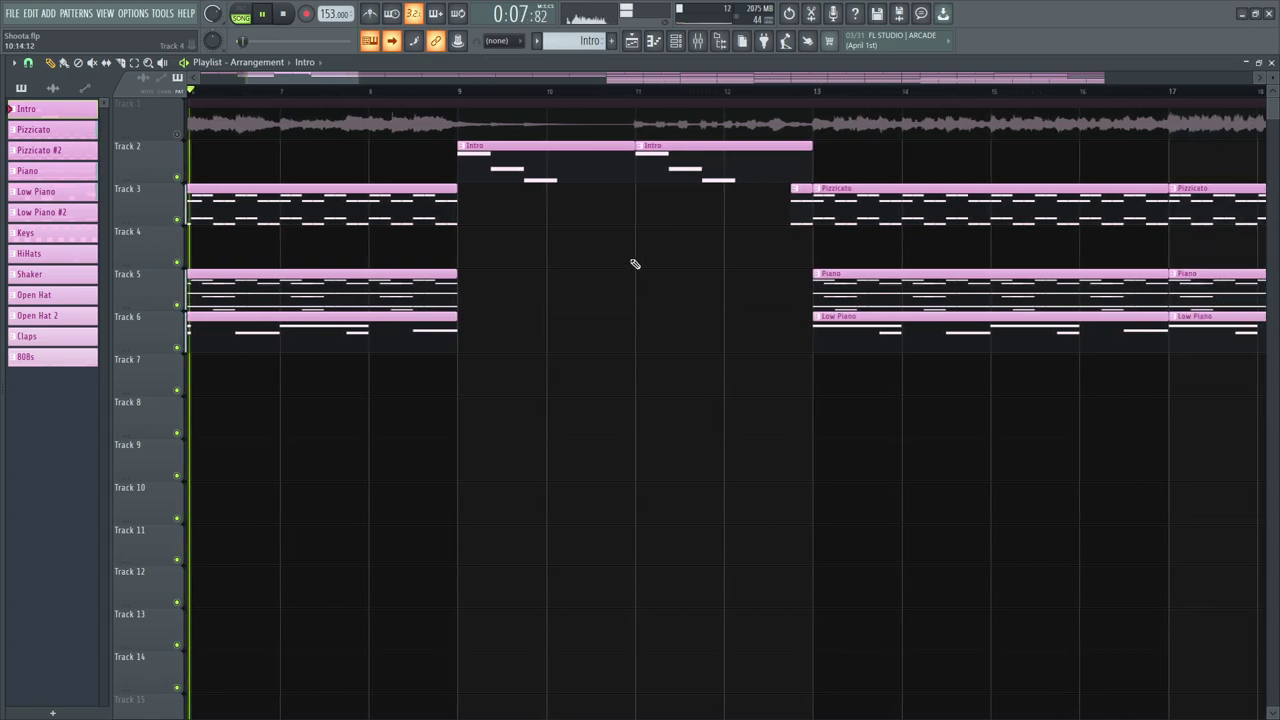
Step: Compare the original audio on Track 1 with the remade beat by repeatedly soloing and unsoloing the track during playback
ctrl+click(179, 135)
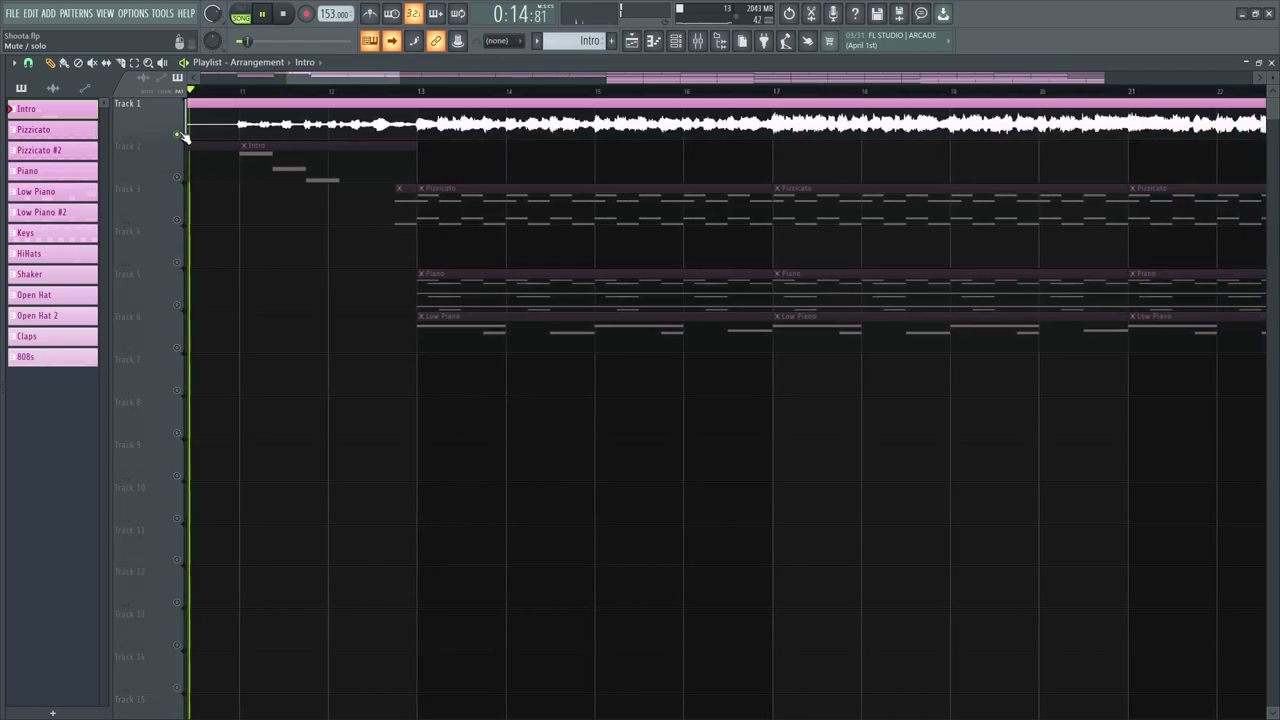
click(180, 135)
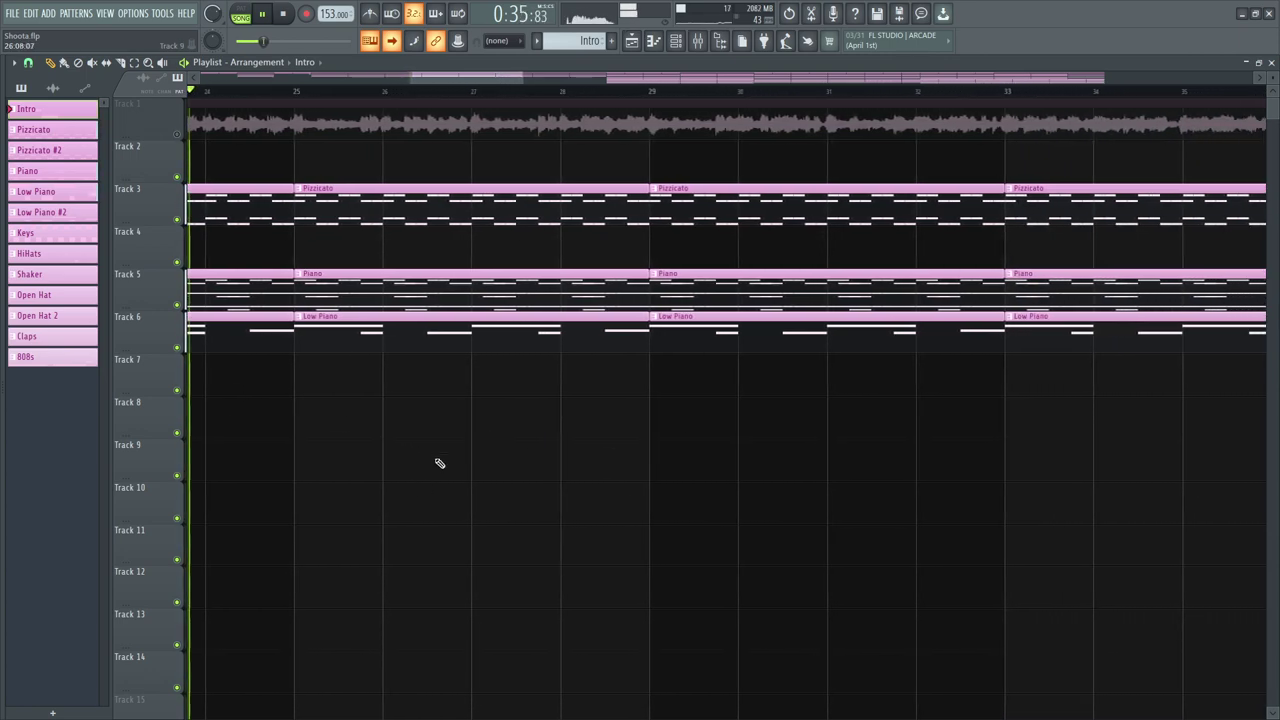
ctrl+click(180, 135)
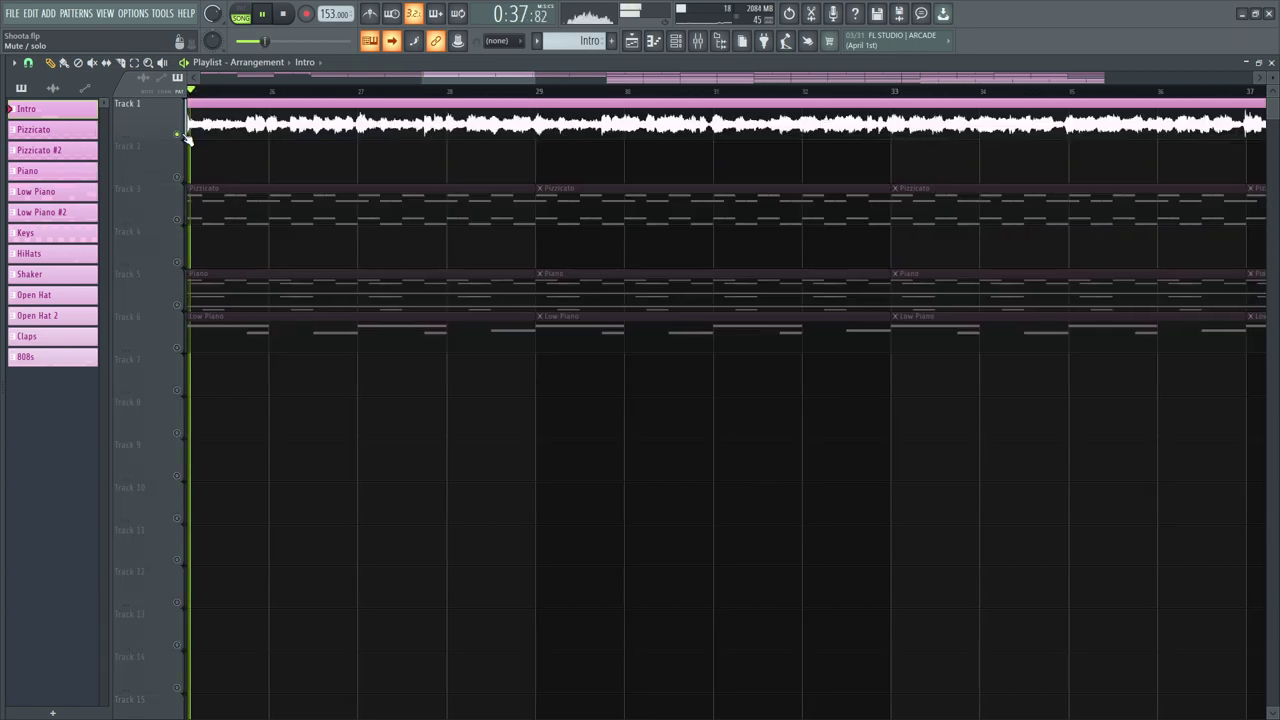
click(180, 135)
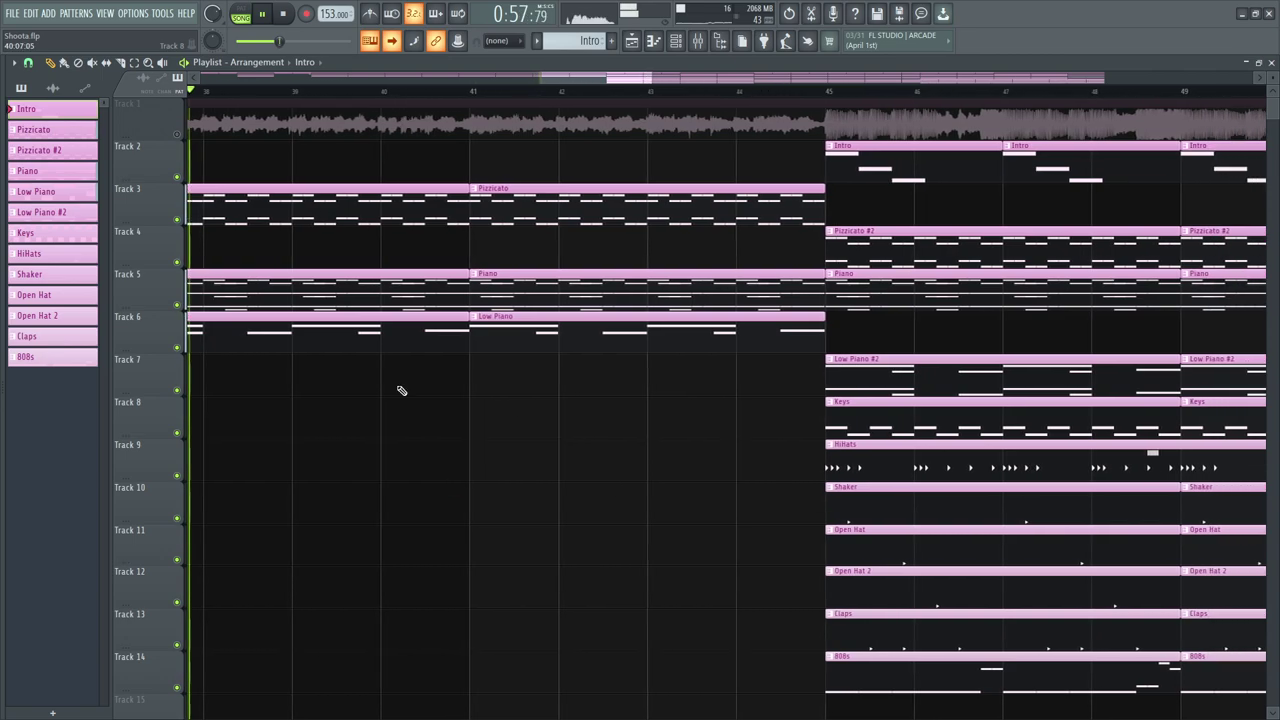
right_click(180, 136)
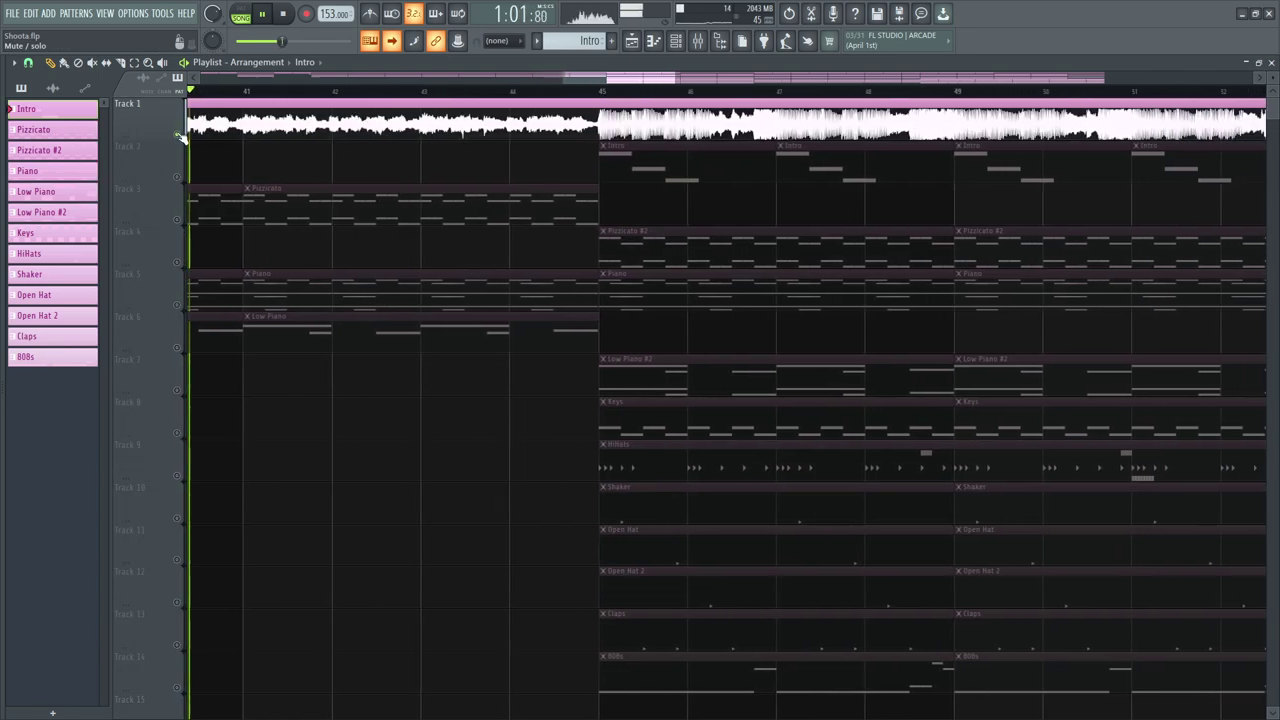
click(180, 136)
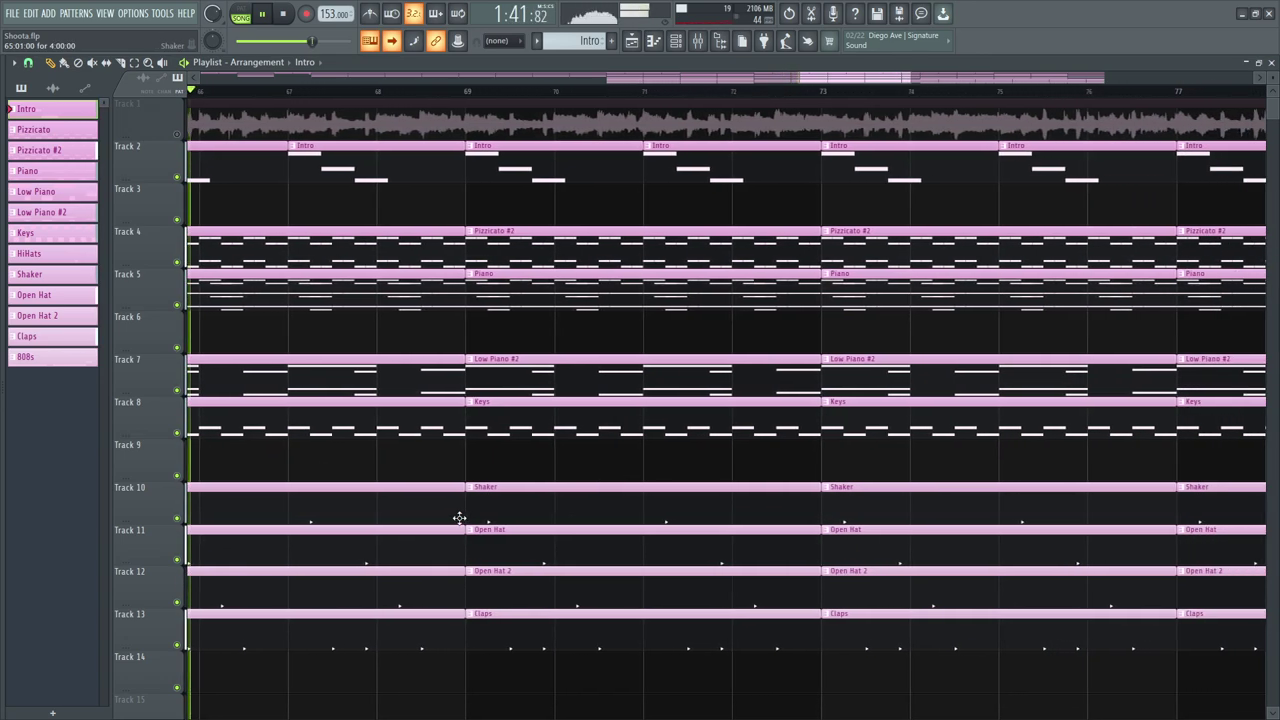
Step: Solo Track 1 once more around bar 67 to hear the original audio, and bring all other tracks back
right_click(179, 135)
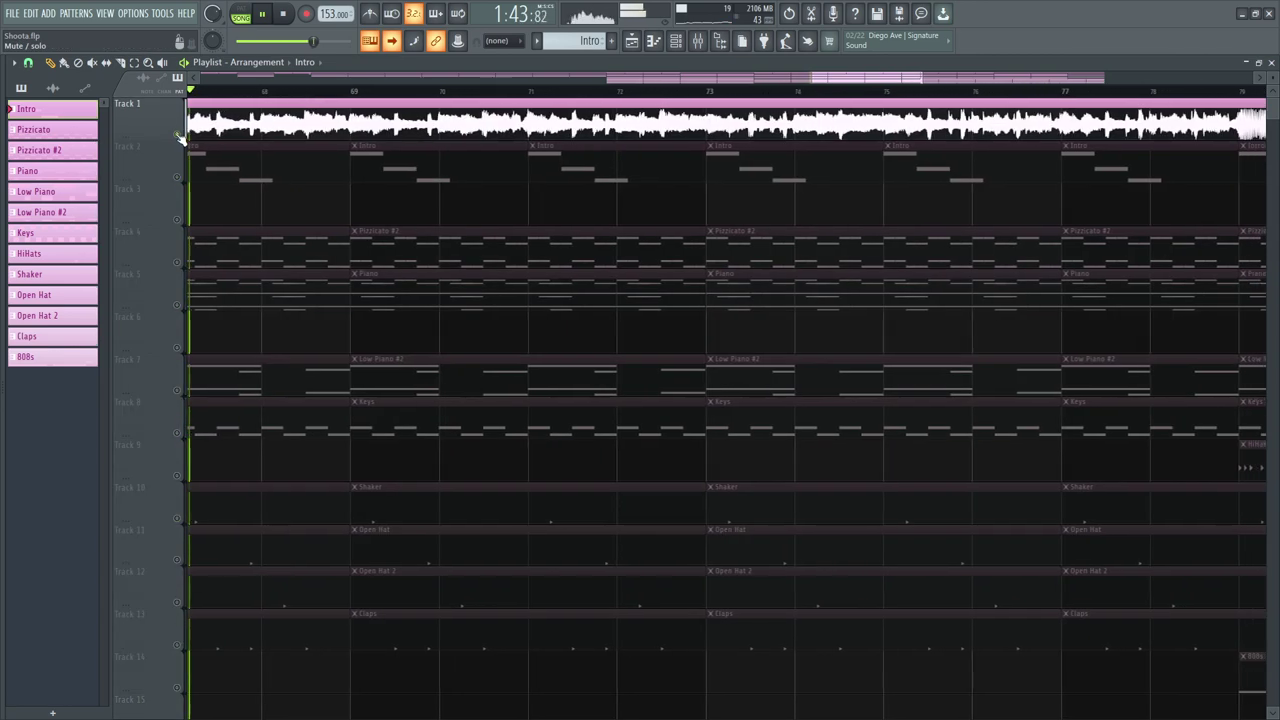
right_click(178, 103)
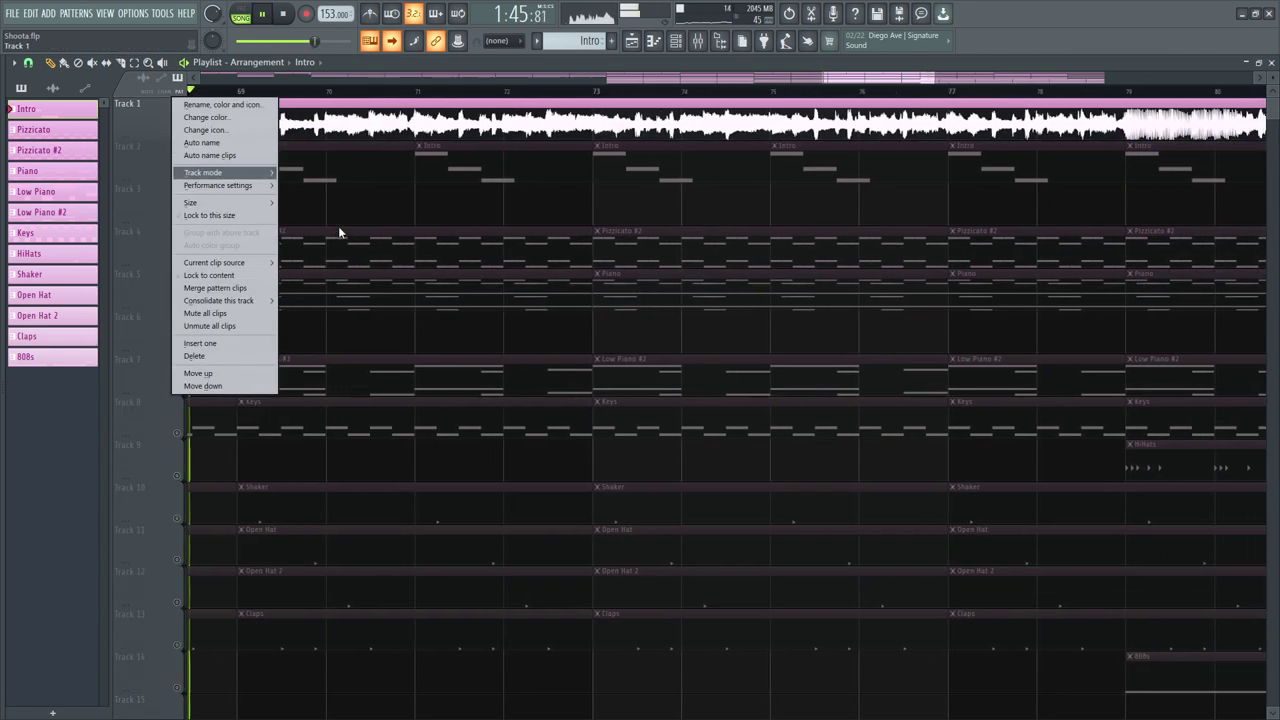
click(338, 228)
click(178, 136)
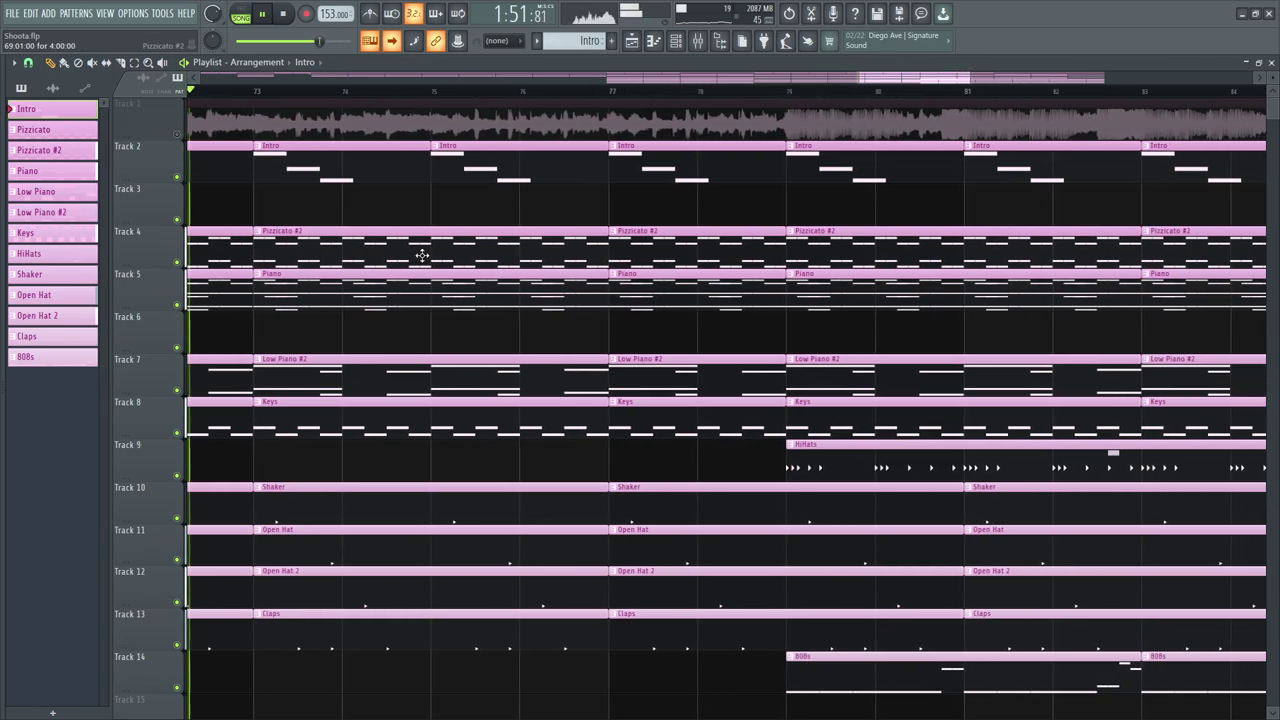
Step: Open the mixer and examine the Intro Keys insert and the Gross Beat, Soundgoodizer and parametric EQ effects on Omnisphere Piano
key(F9)
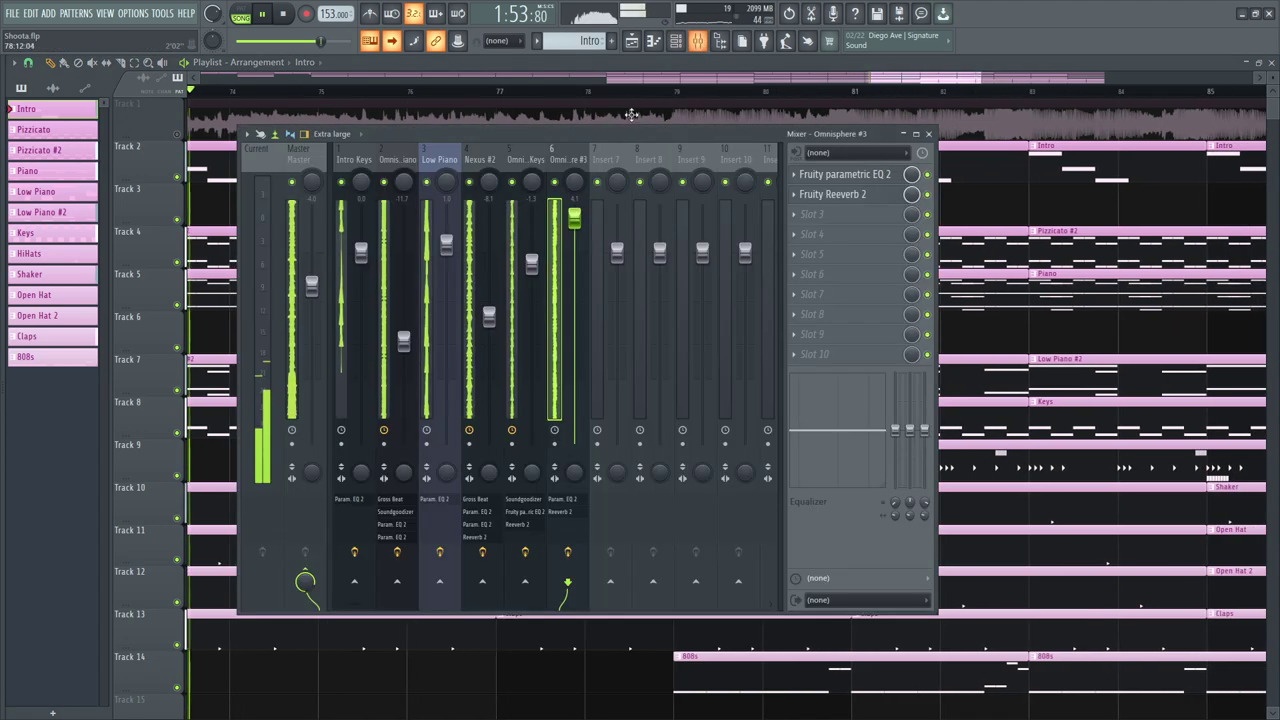
click(354, 159)
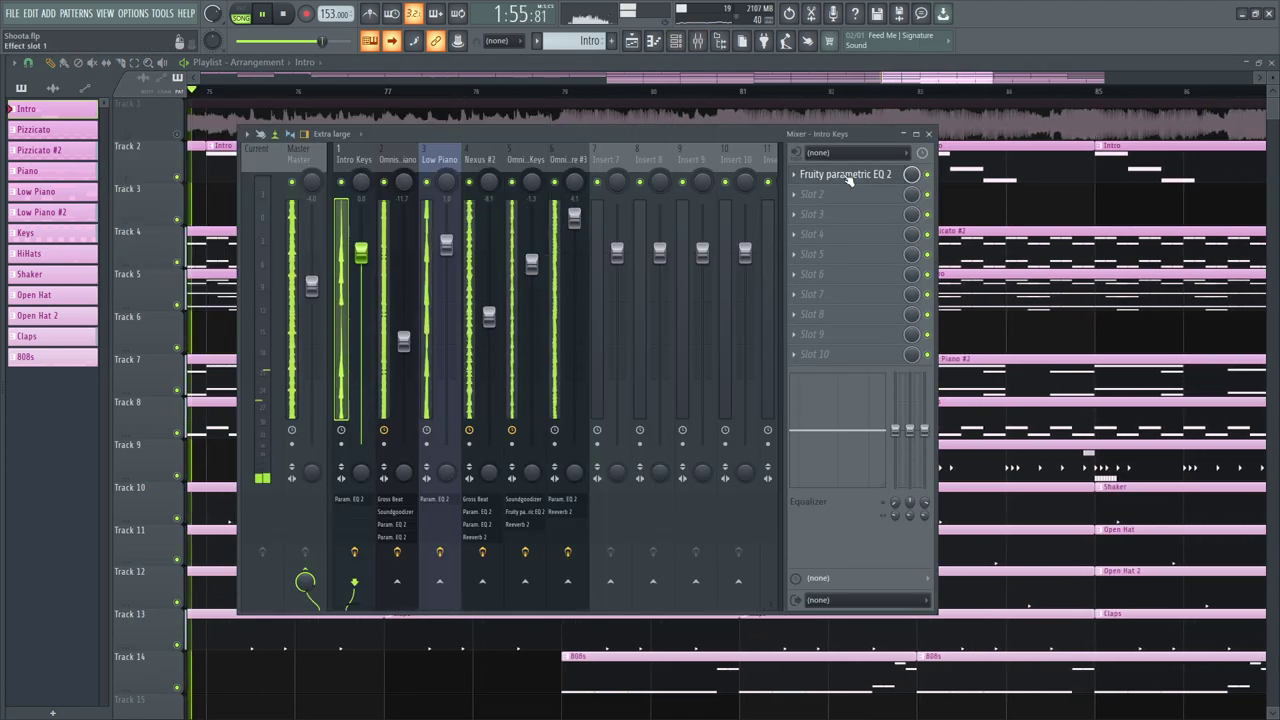
click(405, 160)
click(830, 176)
click(842, 178)
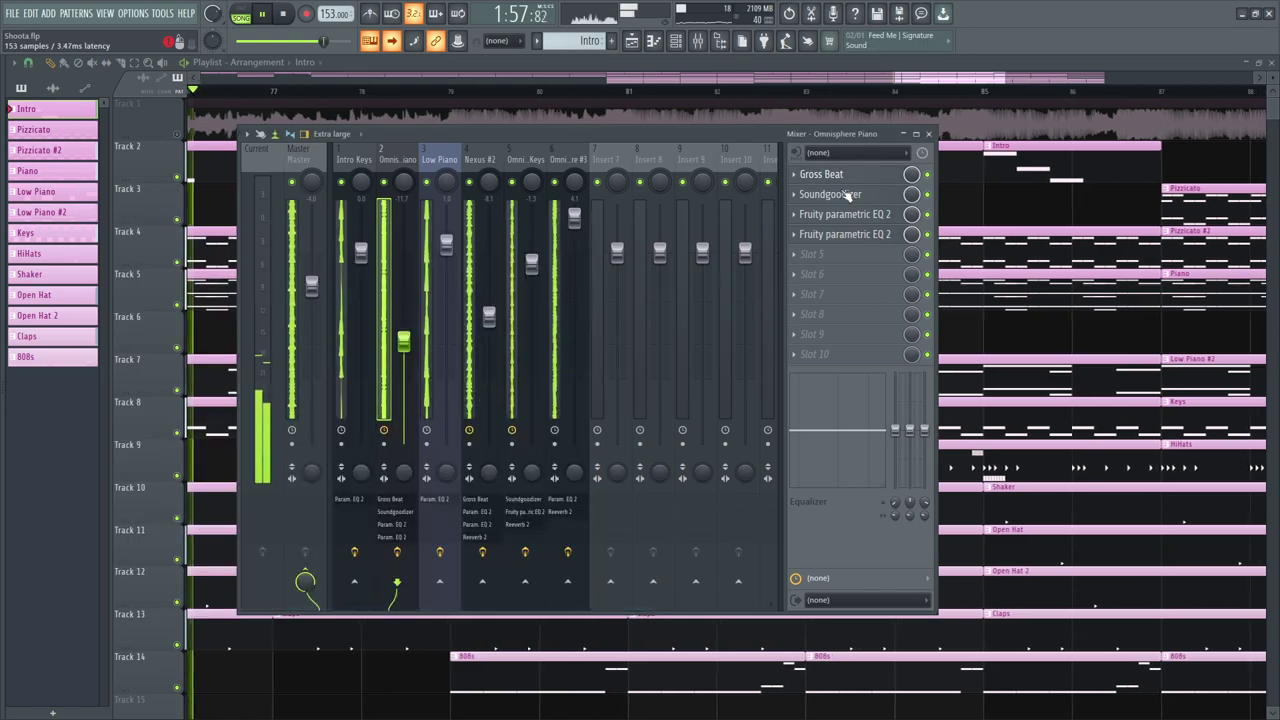
click(847, 196)
click(840, 214)
click(840, 234)
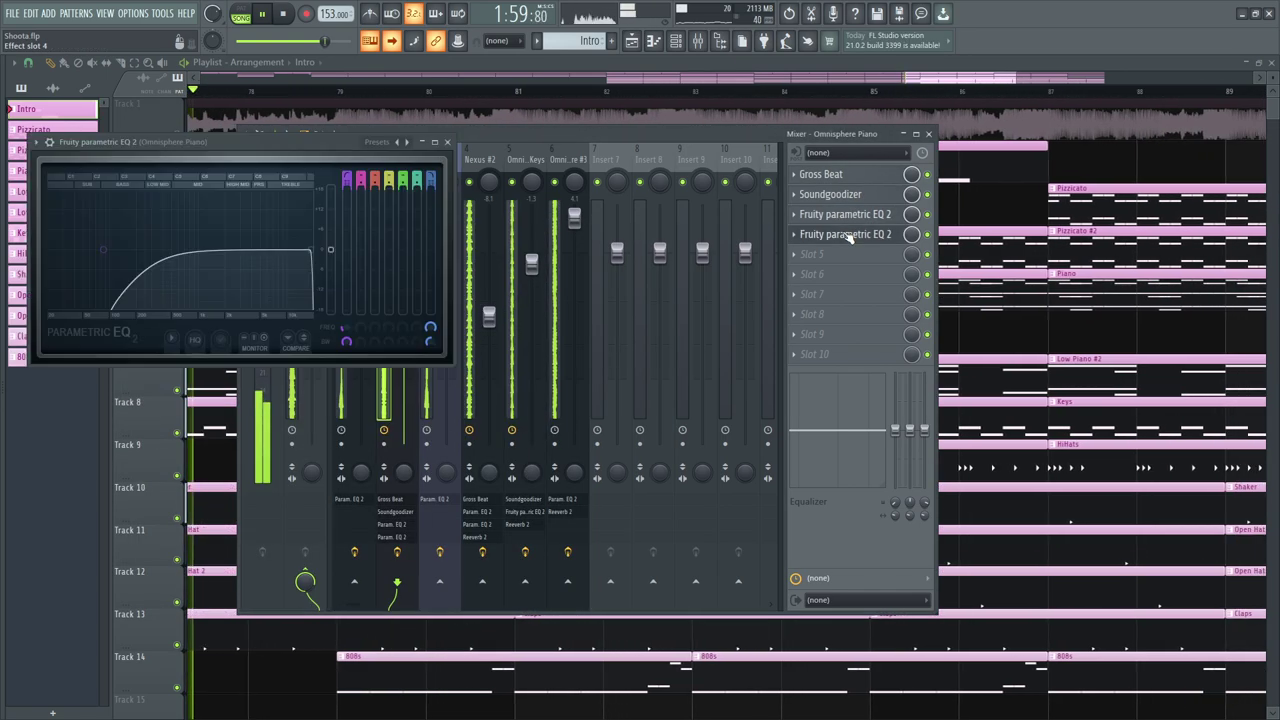
click(840, 234)
Step: Examine the Fruity parametric EQ 2 curve on the Low Piano mixer insert and close it
click(445, 162)
click(845, 174)
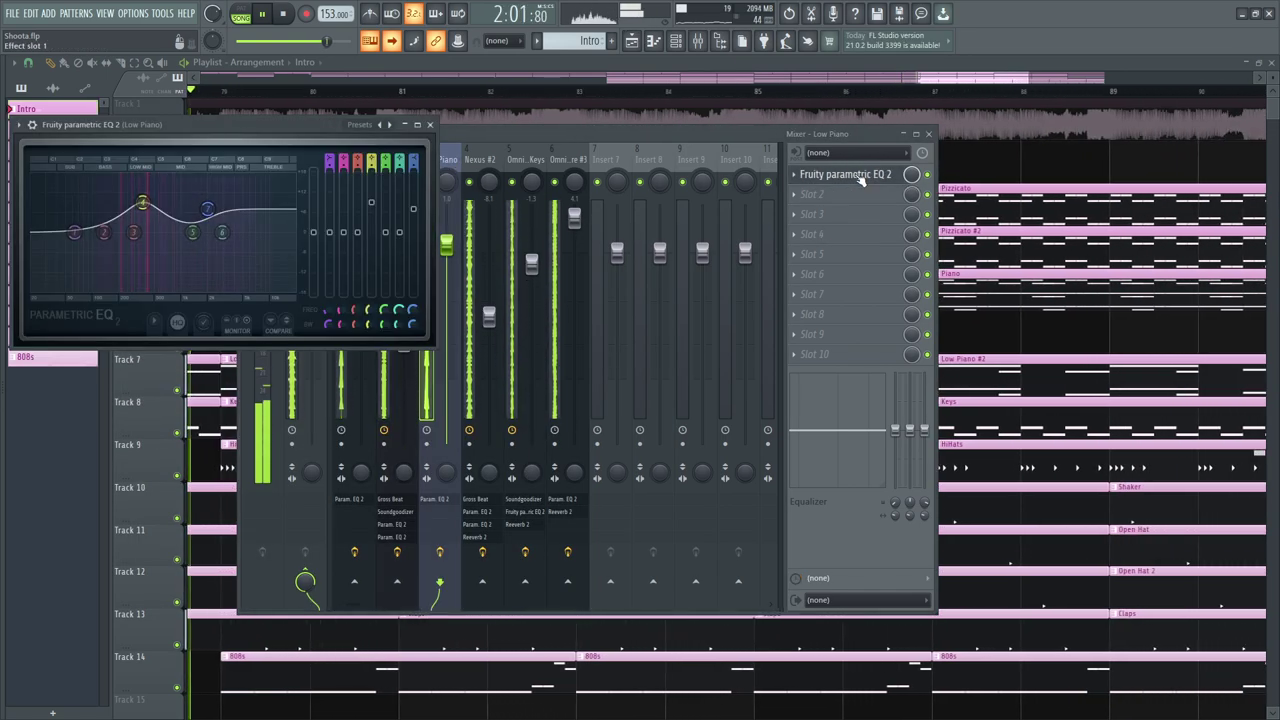
click(845, 174)
Step: Examine the Gross Beat, both Fruity parametric EQ 2 effects and the Fruity Reeverb 2 on the Nexus #2 insert
click(480, 160)
click(822, 174)
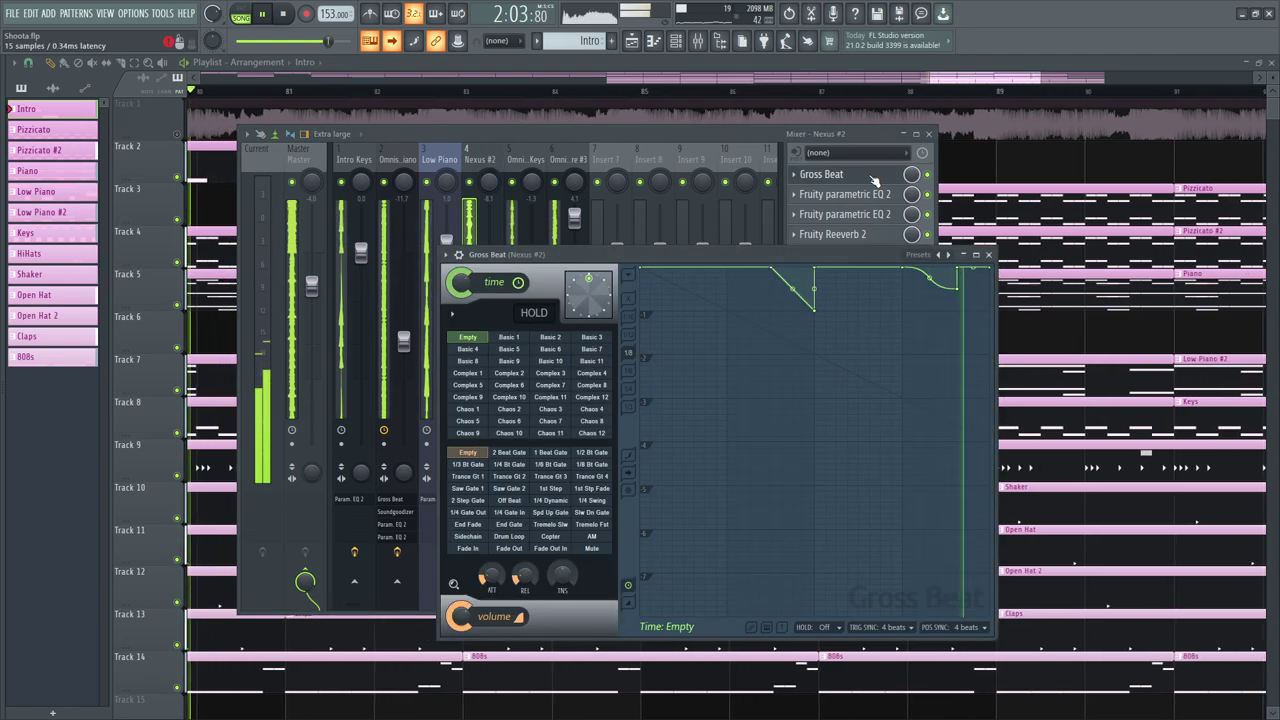
click(875, 176)
click(866, 196)
click(862, 214)
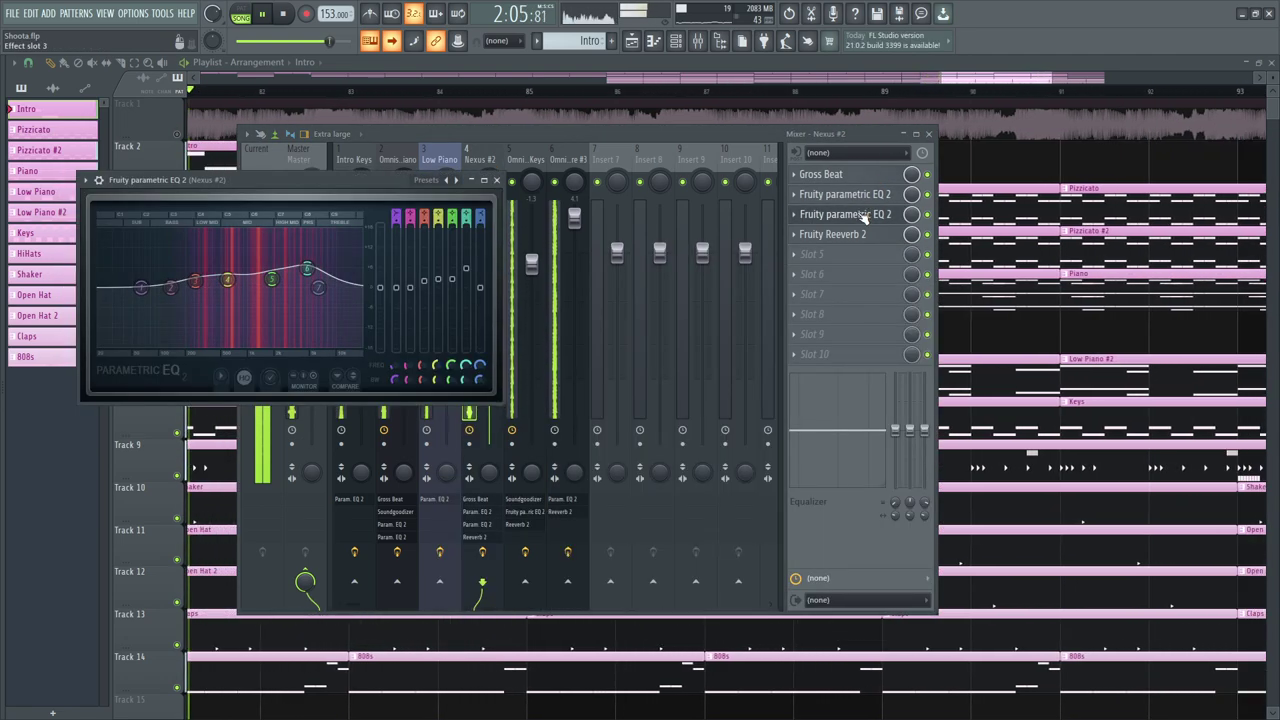
click(862, 214)
click(858, 234)
click(858, 234)
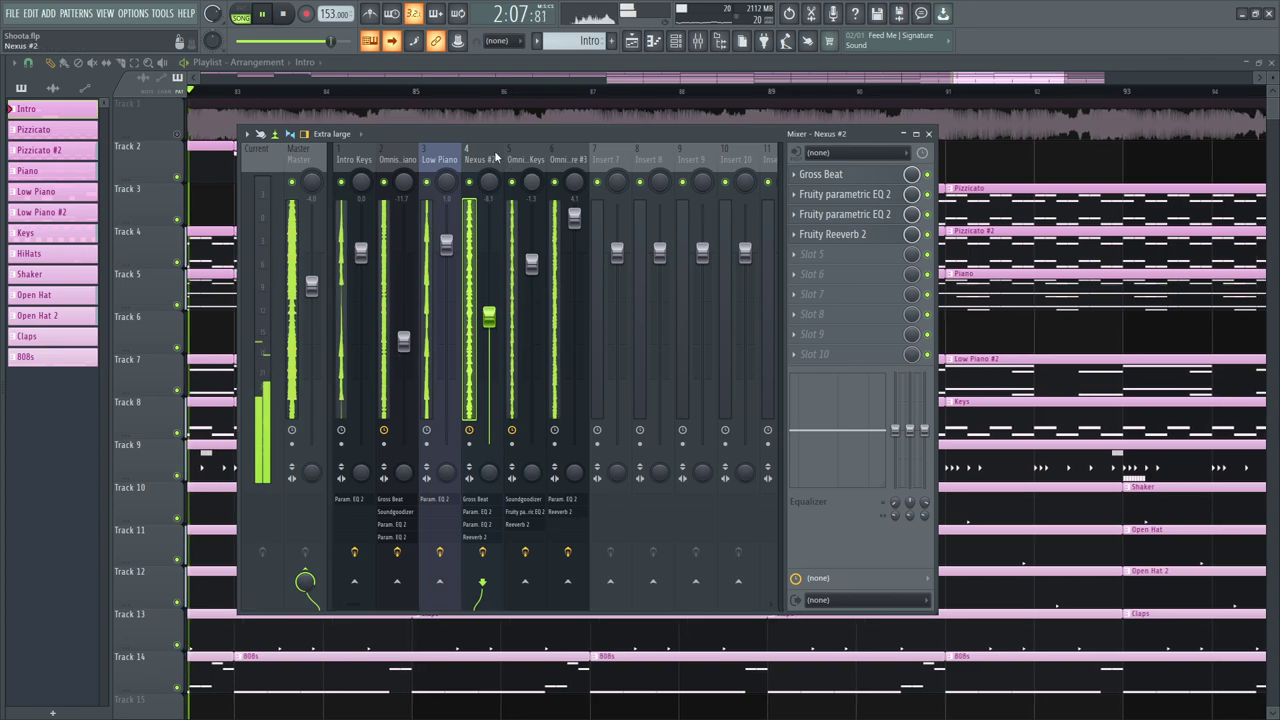
Step: Examine the Soundgoodizer, Fruity parametric EQ 2 and Fruity Reeverb 2 on the Omnisphere Piano Keys insert
click(525, 158)
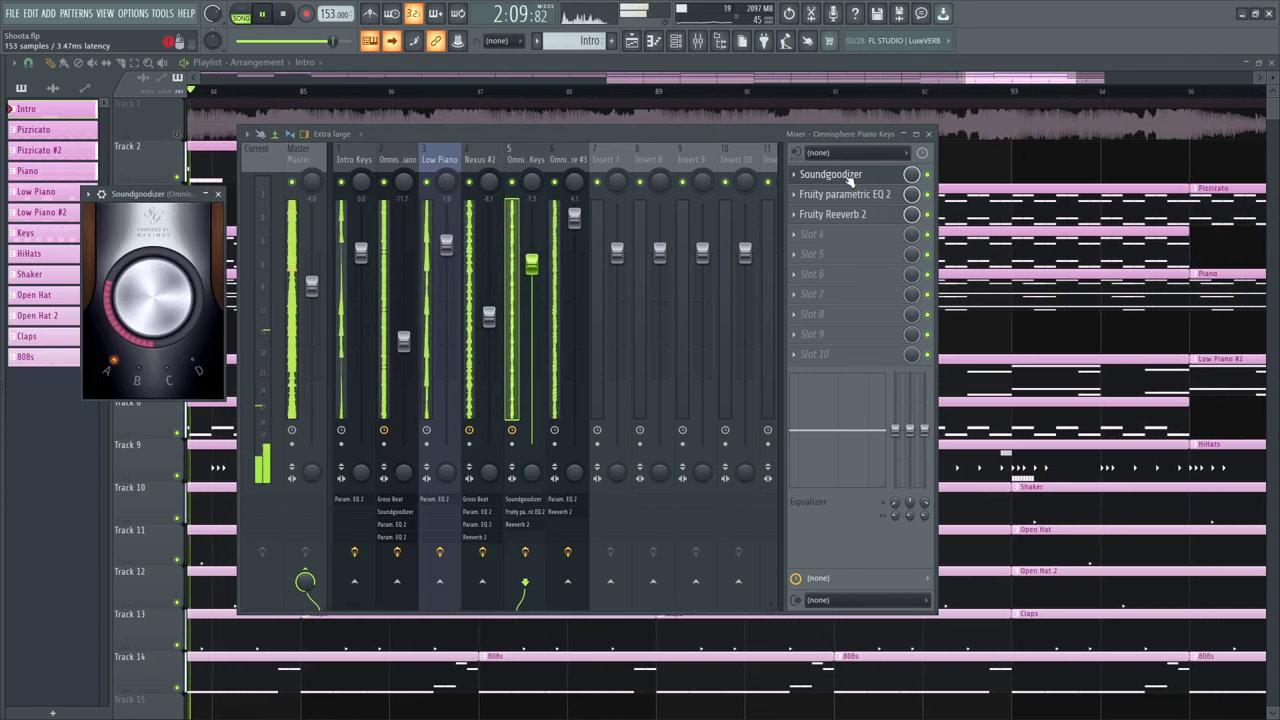
click(848, 194)
click(848, 194)
click(848, 214)
click(848, 214)
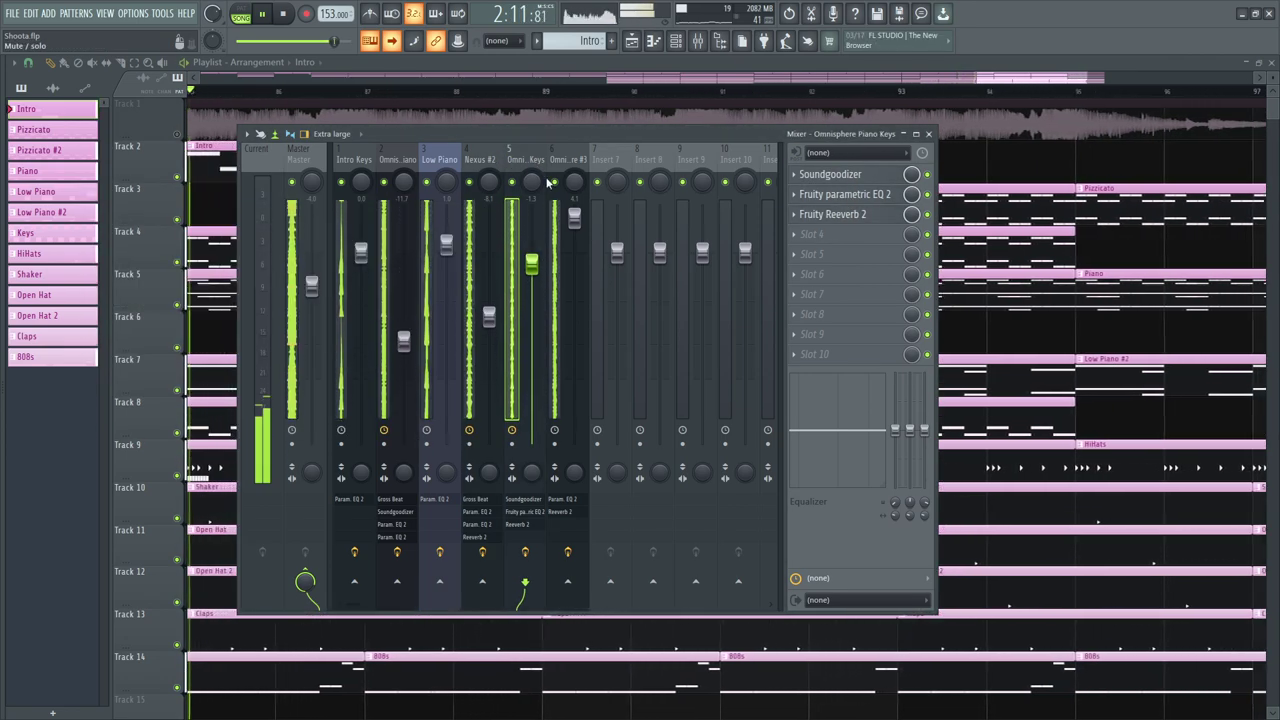
Step: Examine the Fruity parametric EQ 2 and Fruity Reeverb 2 on the Omnisphere #3 insert and close the mixer
click(553, 186)
click(845, 174)
click(845, 174)
click(850, 194)
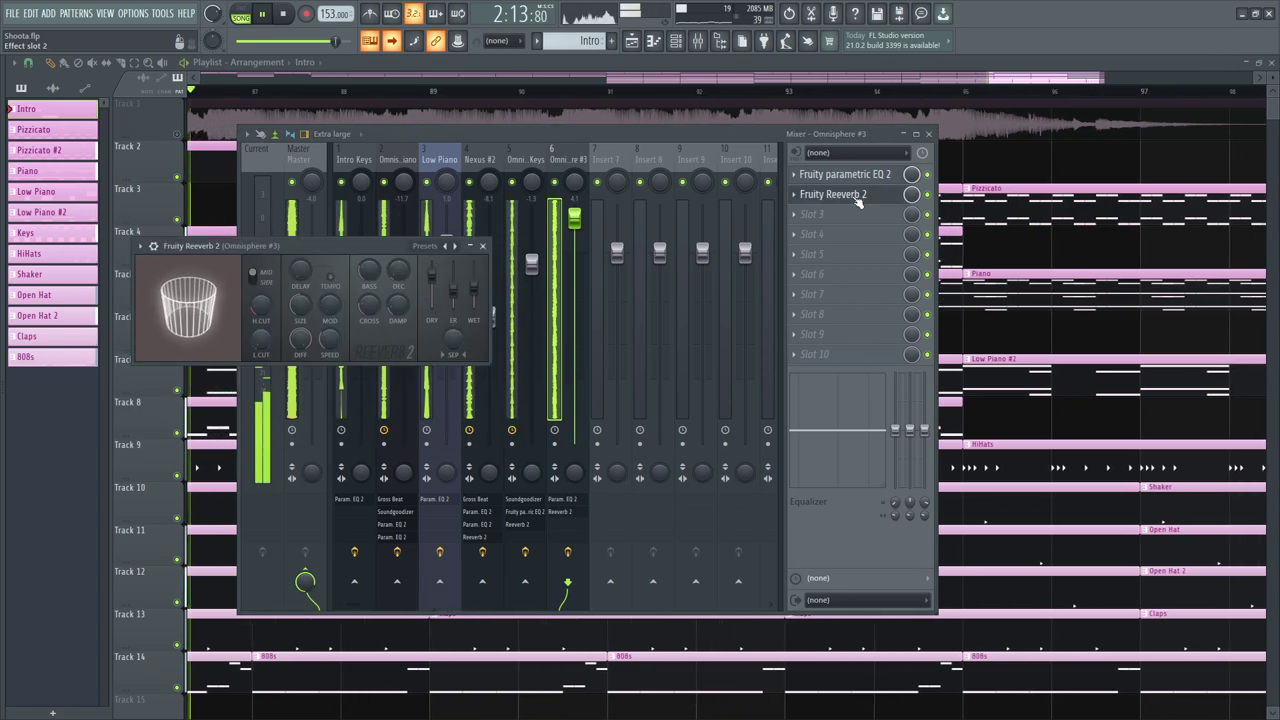
click(855, 198)
key(F9)
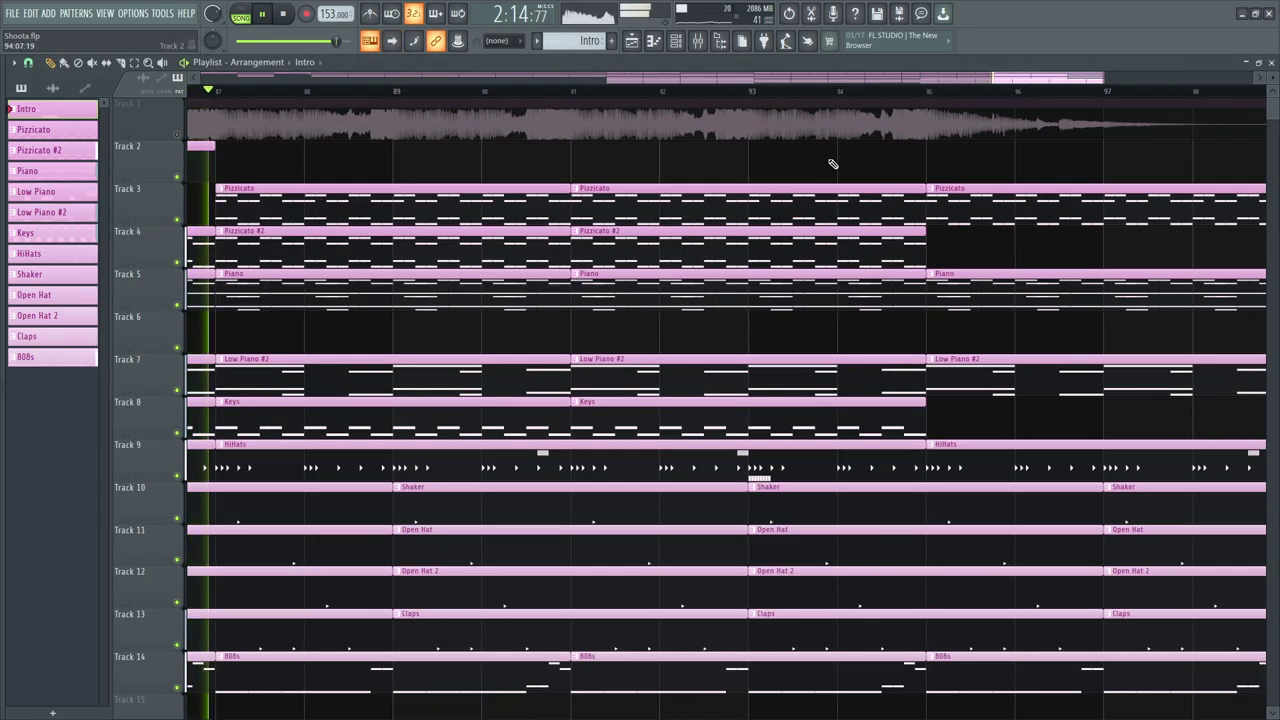
Step: Turn playlist auto-scroll back on and compare the ending with the original by soloing and unsoloing Track 1
click(391, 43)
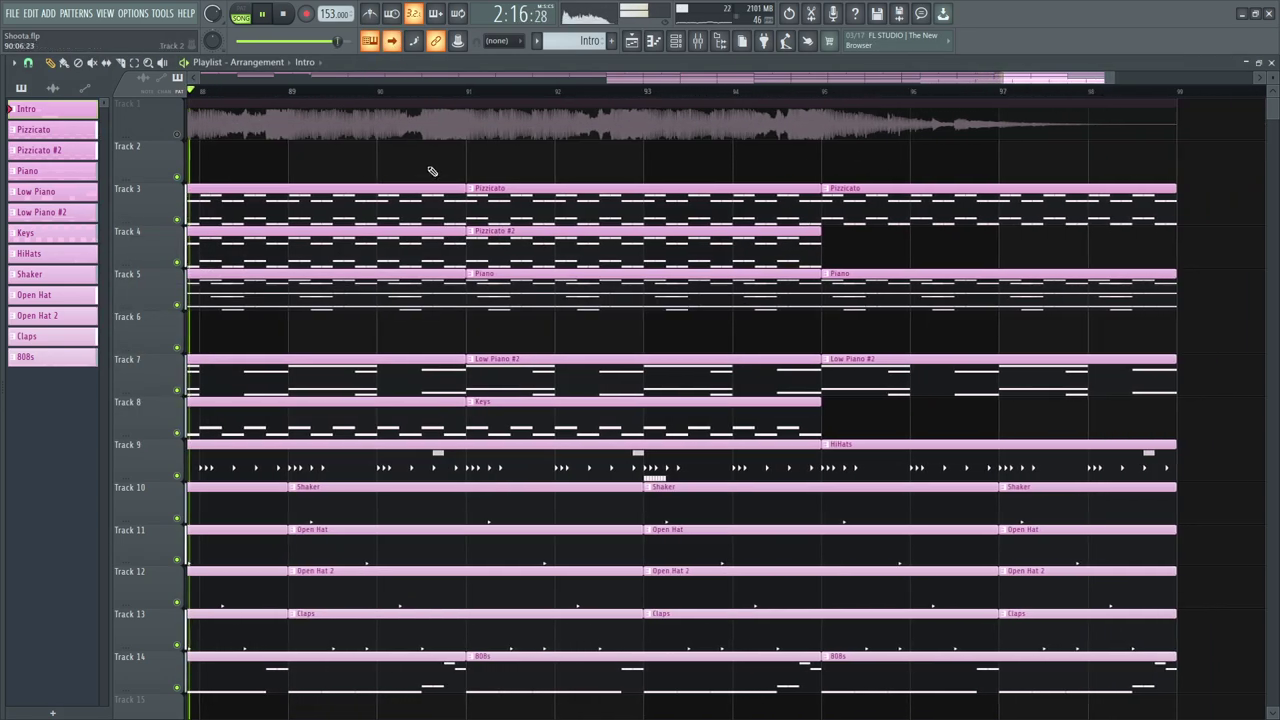
ctrl+click(178, 136)
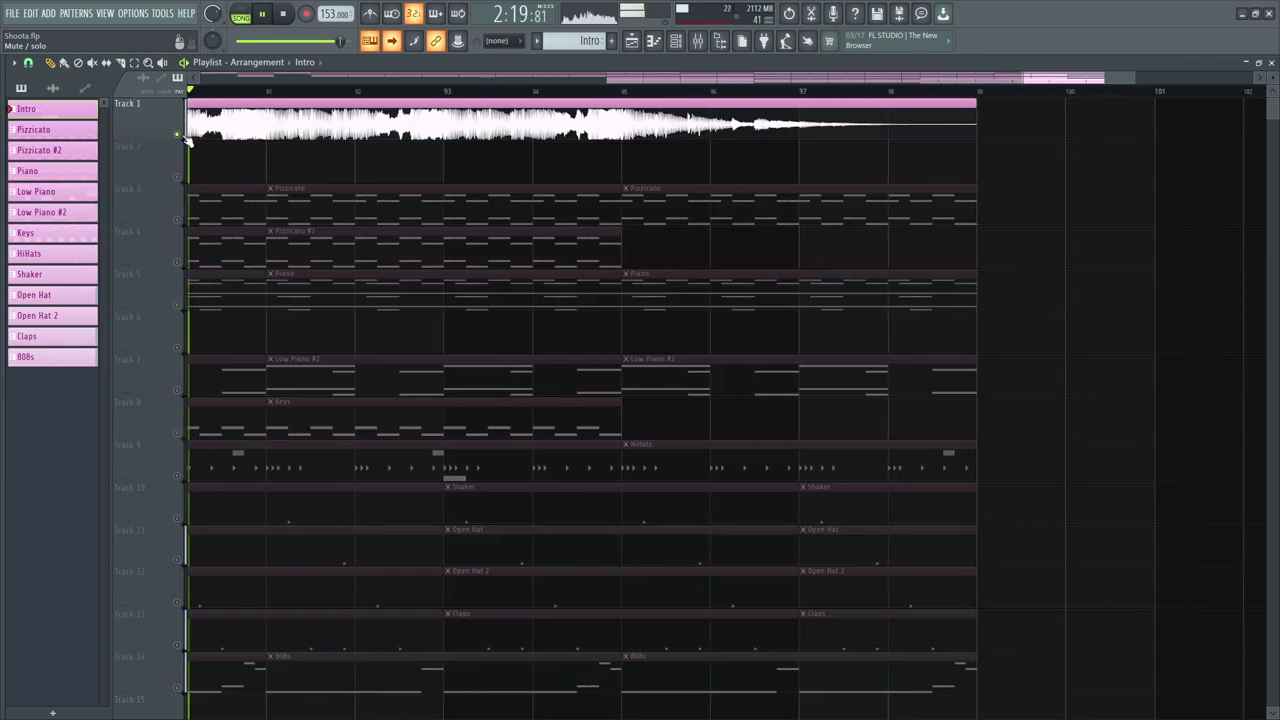
right_click(180, 135)
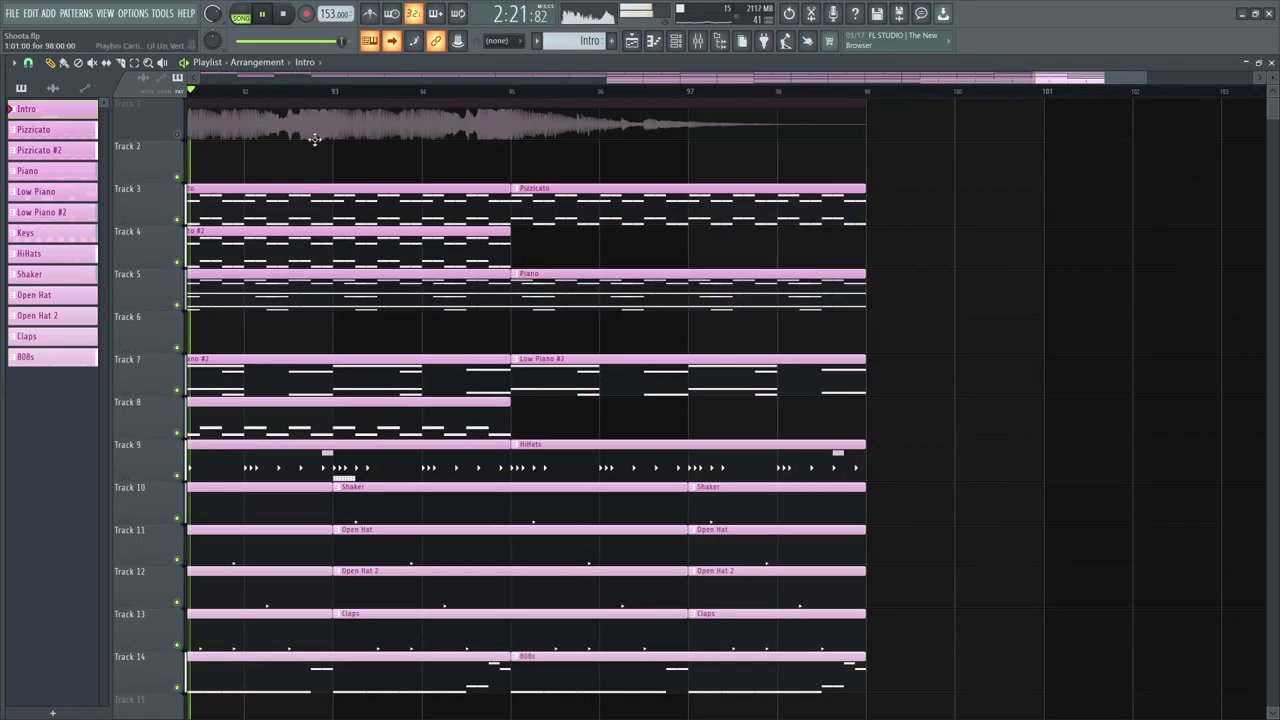